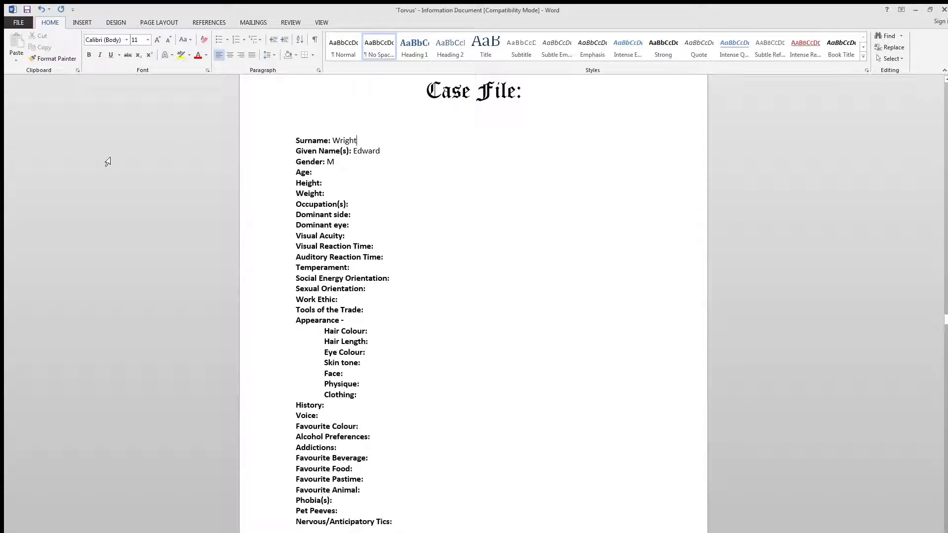
- Complete the case file title by adding the character's full name after "Case File:"
left_click(535, 106)
left_click(558, 93)
type("Ed")
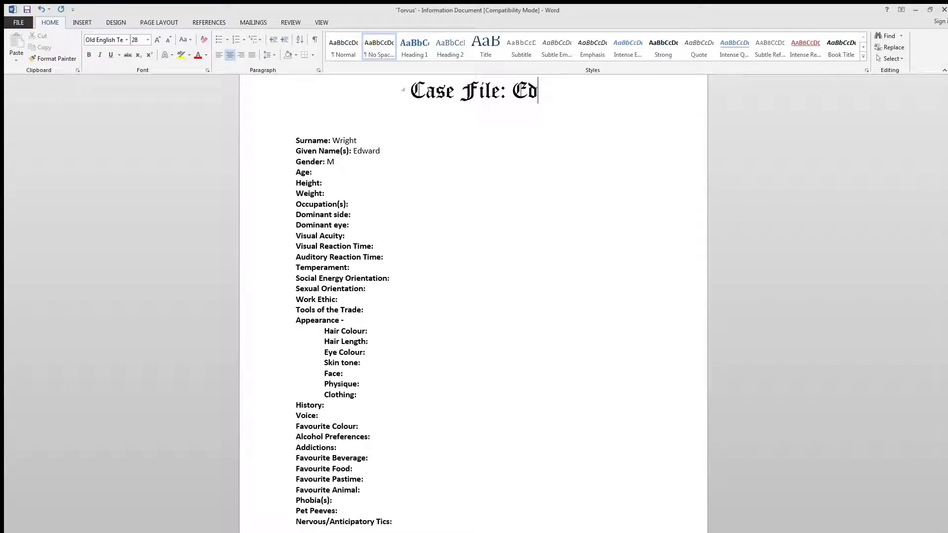
type("ward")
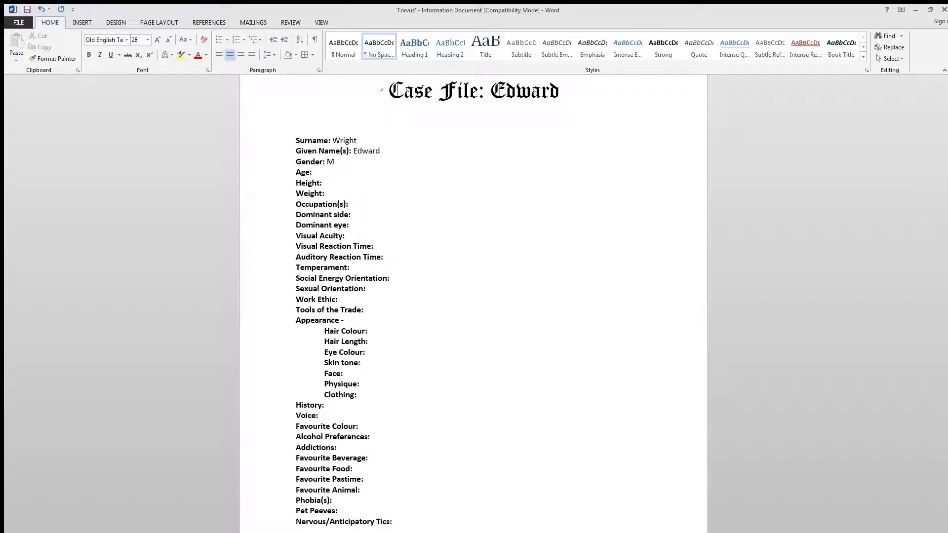
type("Wright")
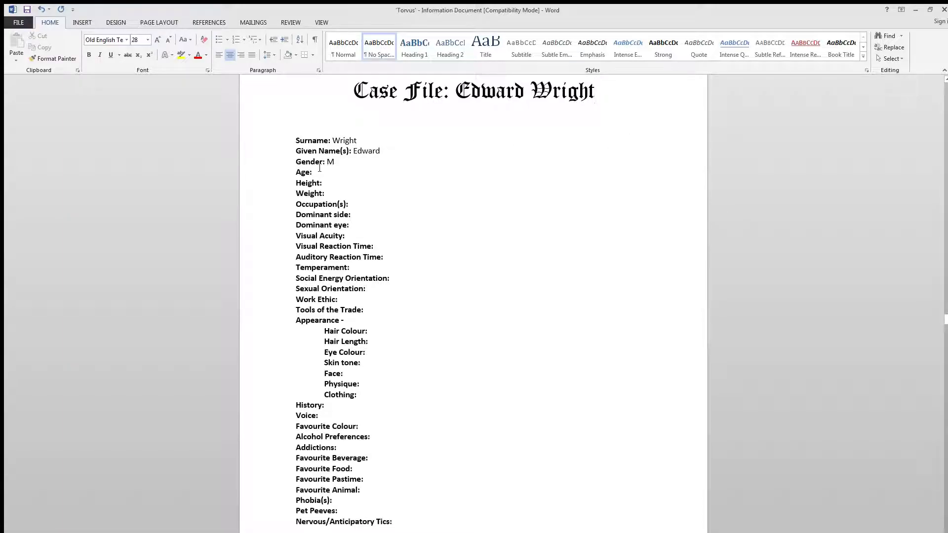
left_click(286, 162)
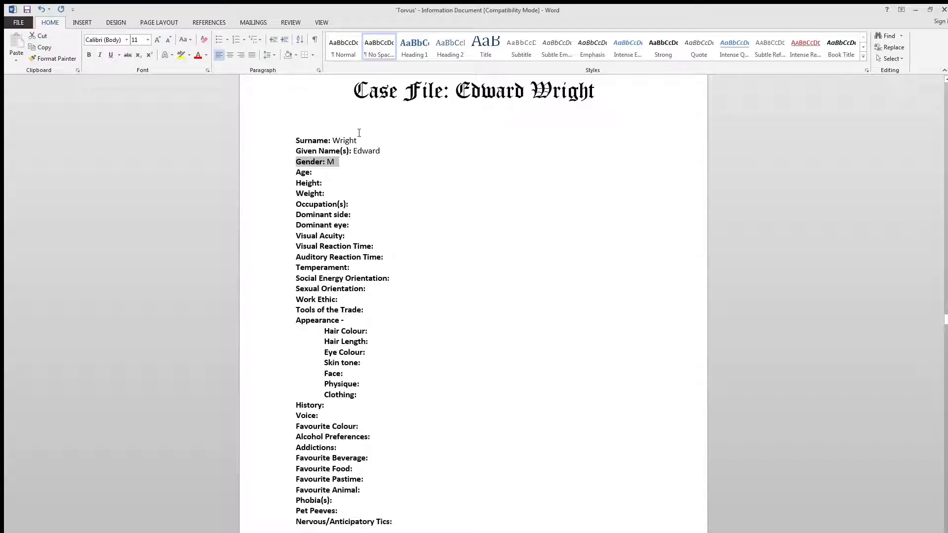
left_click(317, 237)
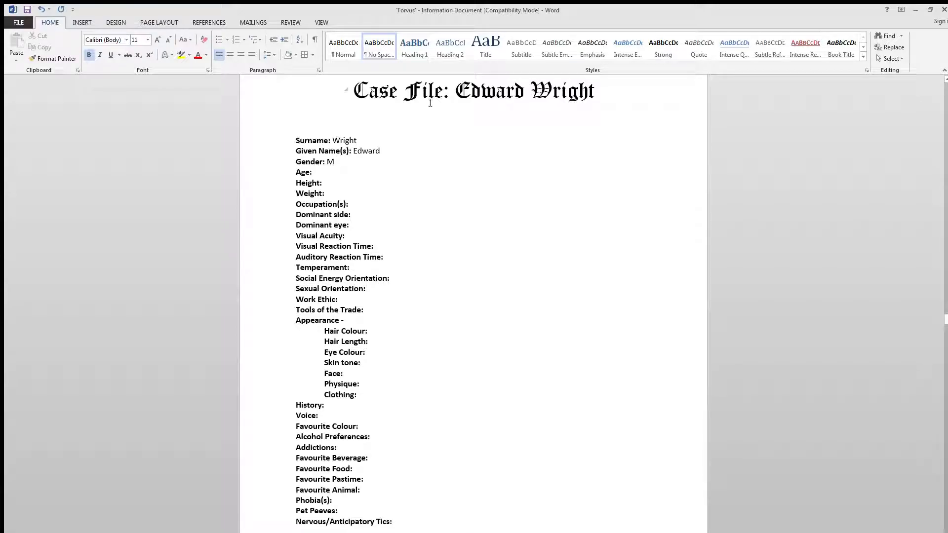
left_click_drag(454, 91, 594, 91)
scroll(594, 164, "up", 3)
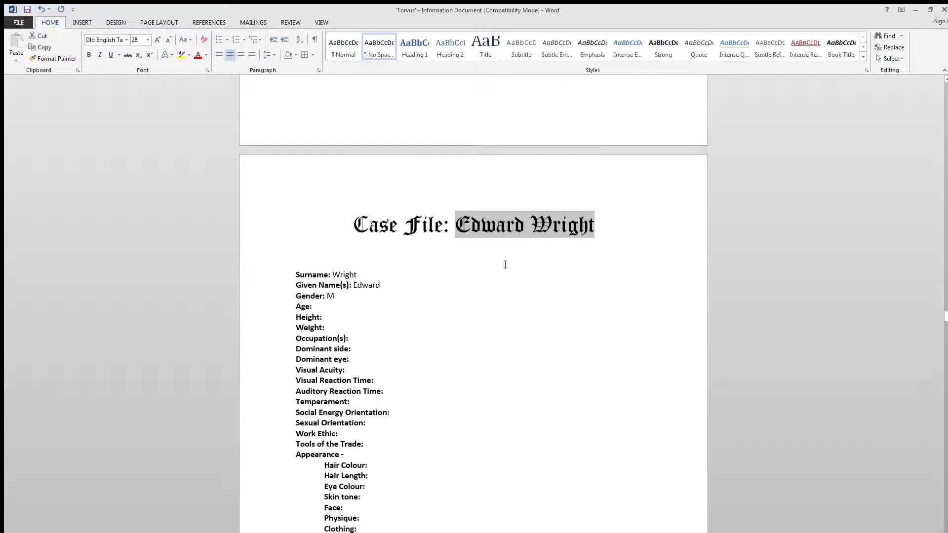
scroll(494, 264, "down", 2)
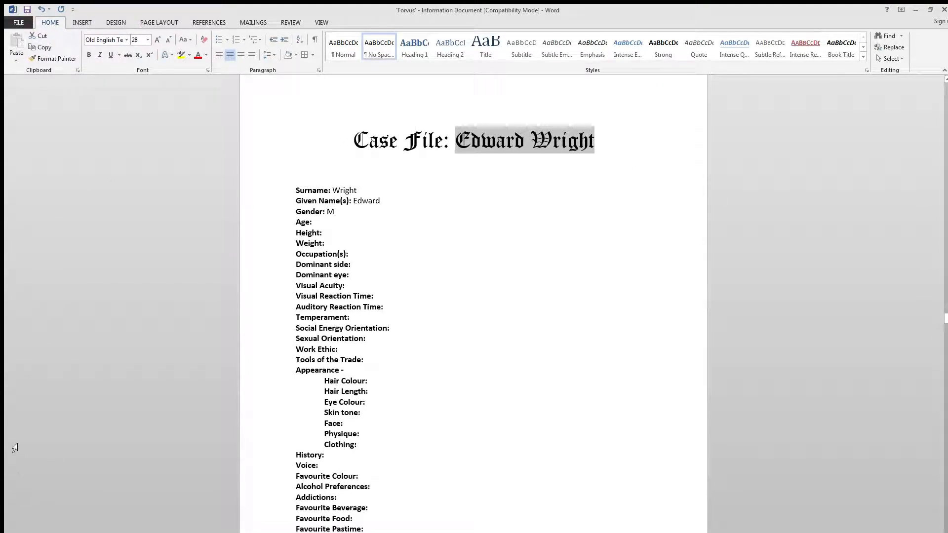
scroll(11, 165, "up", 1)
scroll(492, 224, "down", 1)
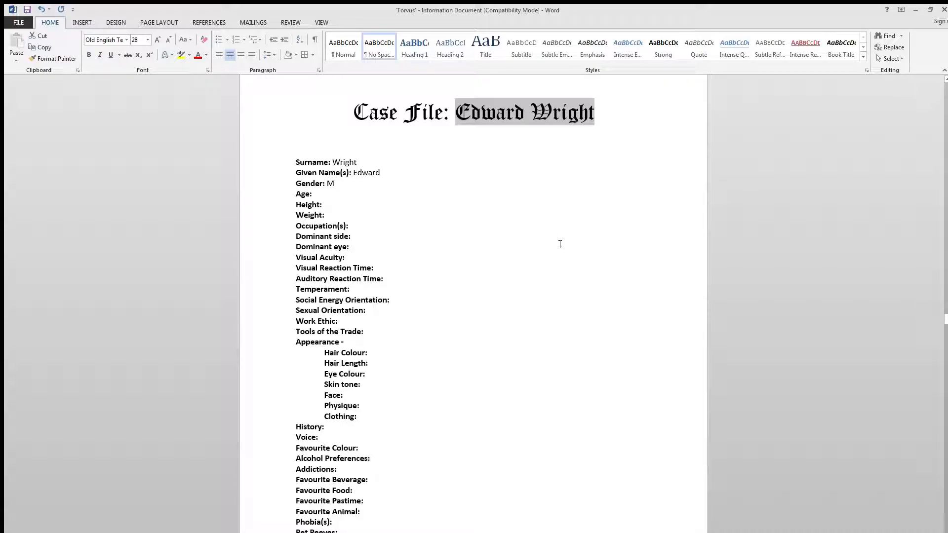
left_click(333, 194)
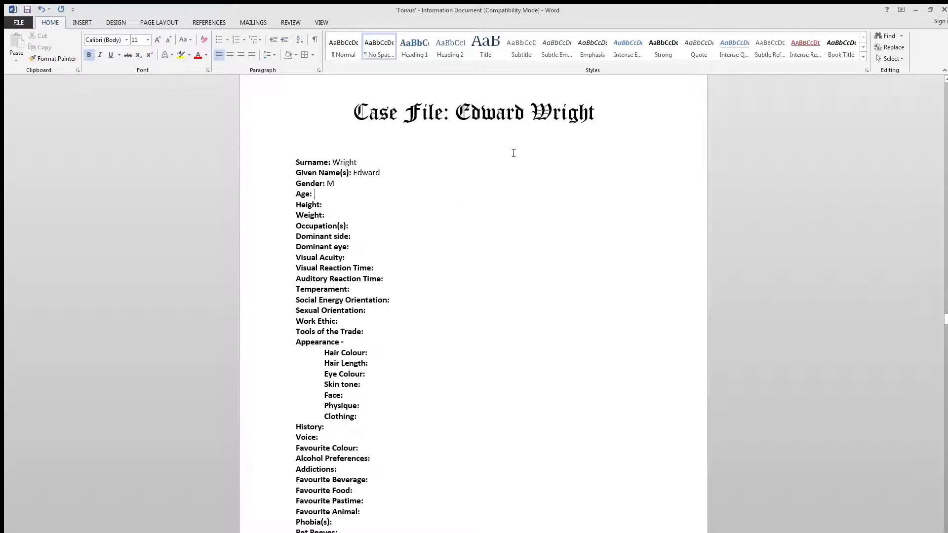
key("ctrl+b")
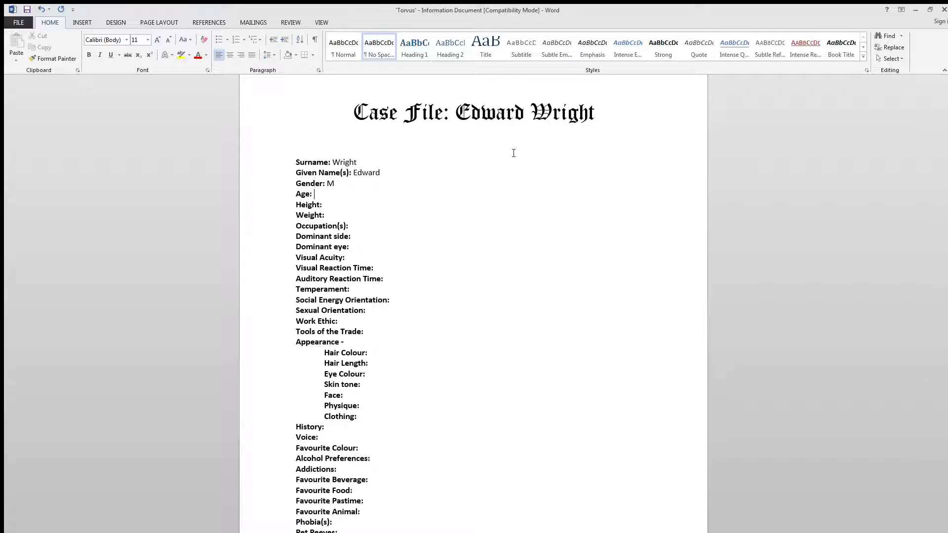
scroll(356, 347, "down", 2)
scroll(338, 378, "up", 2)
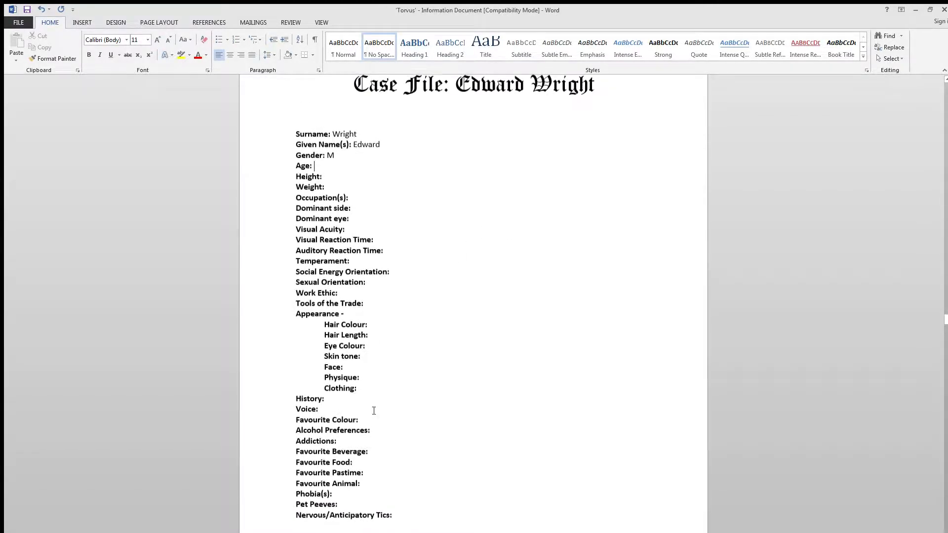
- Start the History entry in non-bold text, stating that the character, referred to by surname, "originally started as a highwayman."
left_click(339, 429)
key("ctrl+b")
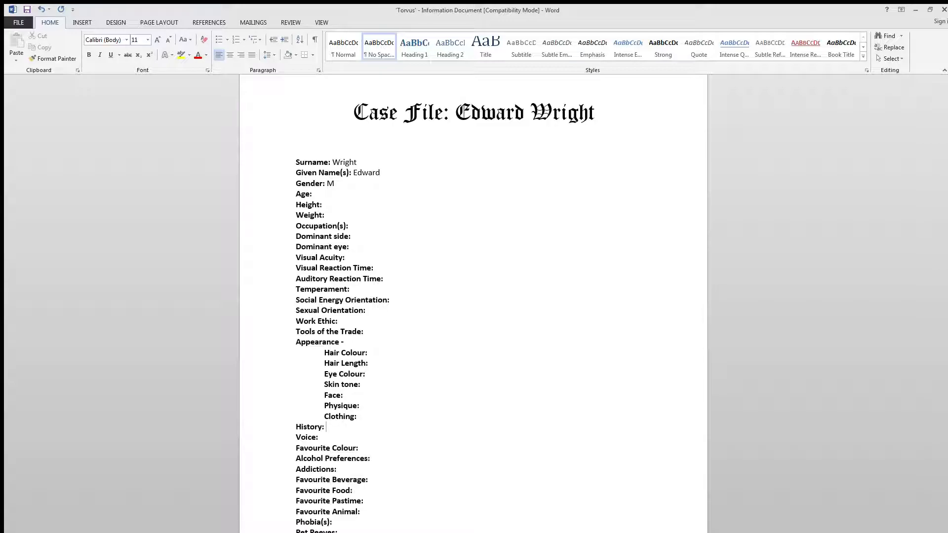
type("Wright originally started as a highwen.")
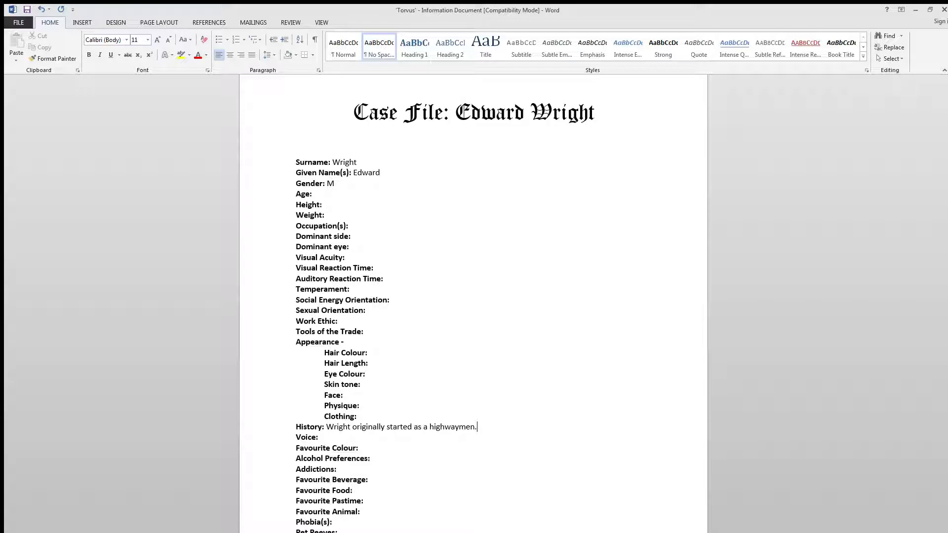
key("BackSpace")
key("BackSpace")
key("BackSpace")
type("an.")
- Continue the History entry with "Now a reformed bandit who's ideologies have changed"
type("Now a reformed bandit who's ide")
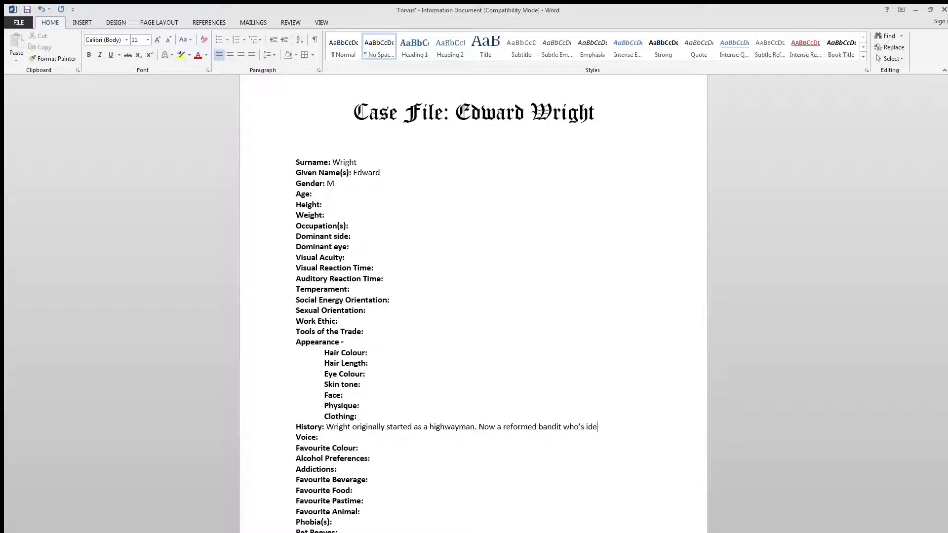
type("ologies have changed")
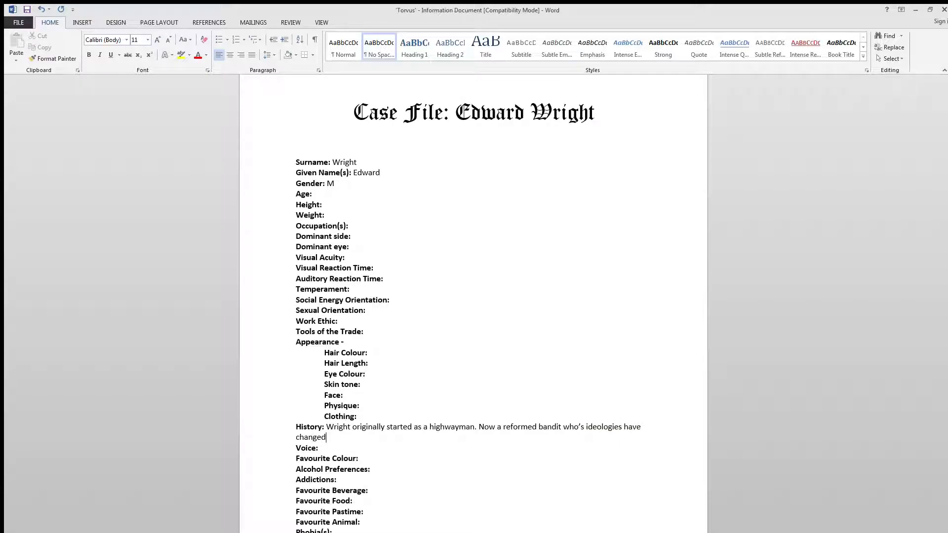
type(" - from killing and thievery to betterment of t")
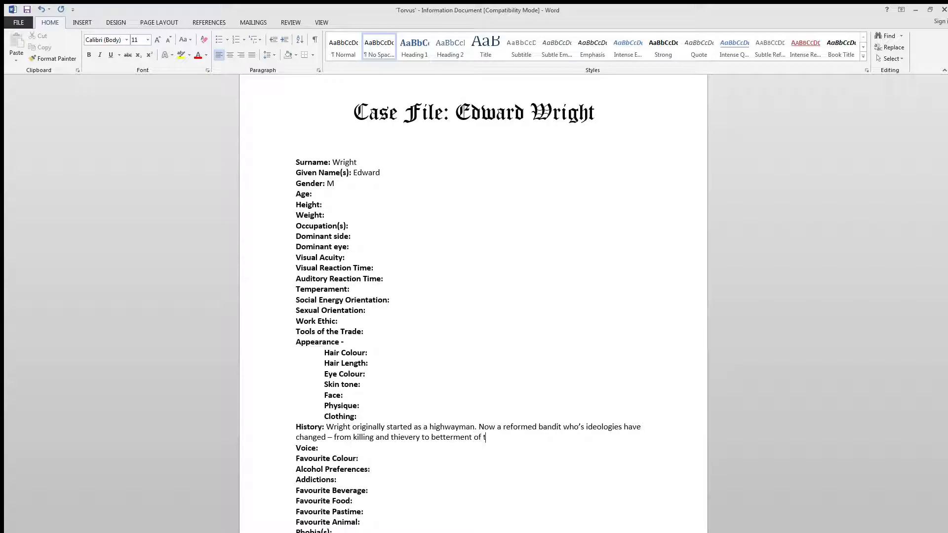
type("he working class.")
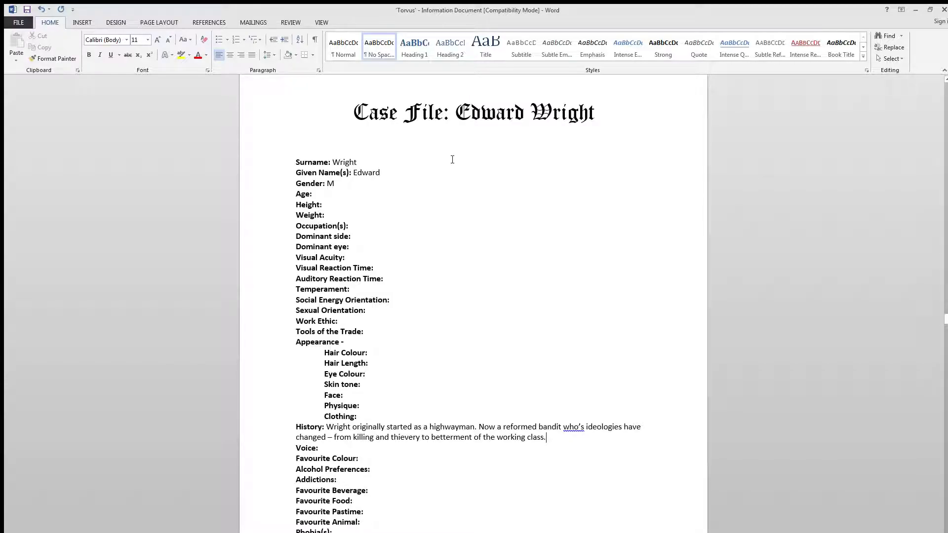
- Correct "who's" to "whose" in the second History sentence
left_click(584, 427)
key("BackSpace")
key("BackSpace")
type("see his lot in life as")
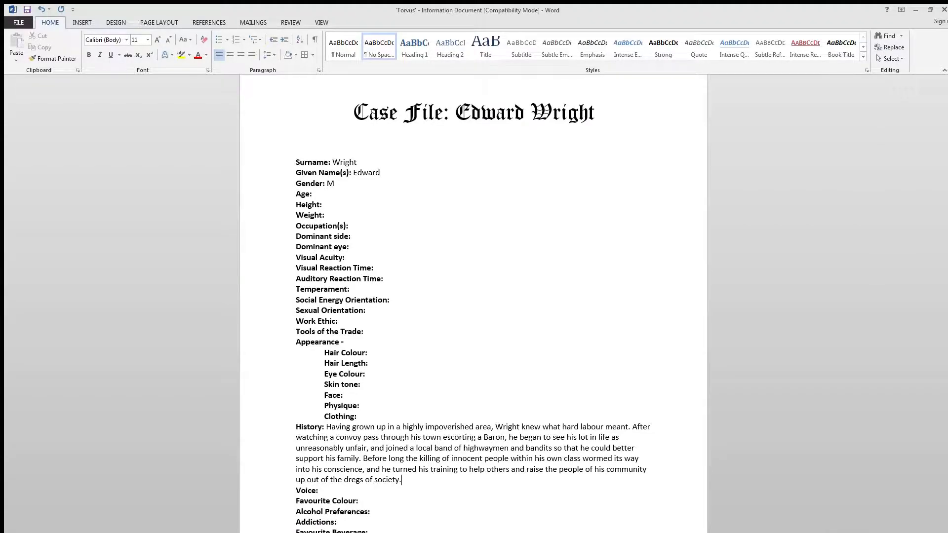
- Review the History paragraph, including the line about the convoy escorting a Baron through the town
left_click_drag(409, 478, 278, 430)
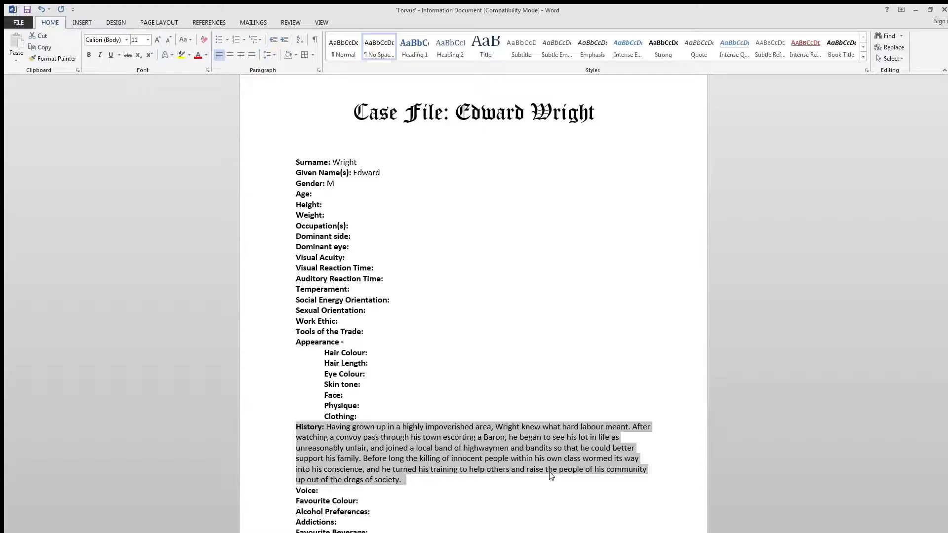
left_click(419, 487)
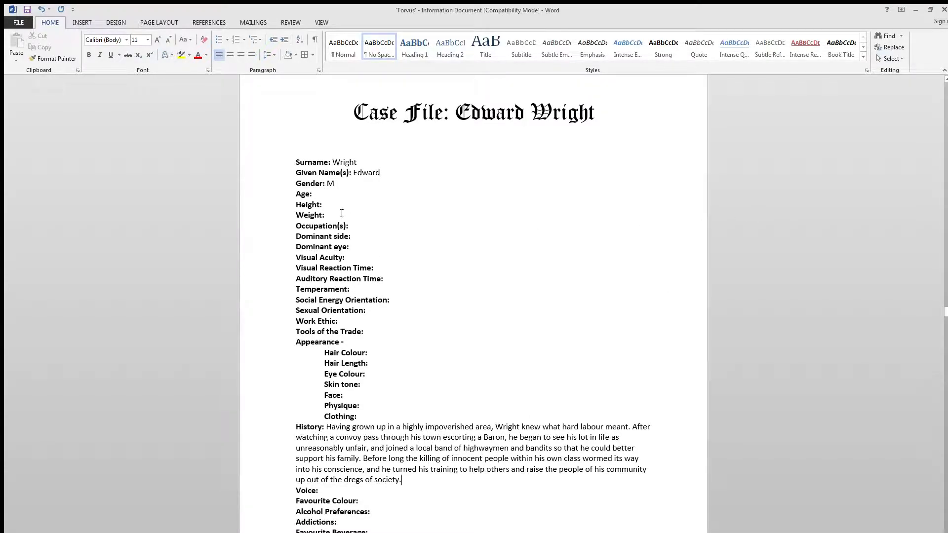
left_click_drag(295, 426, 421, 480)
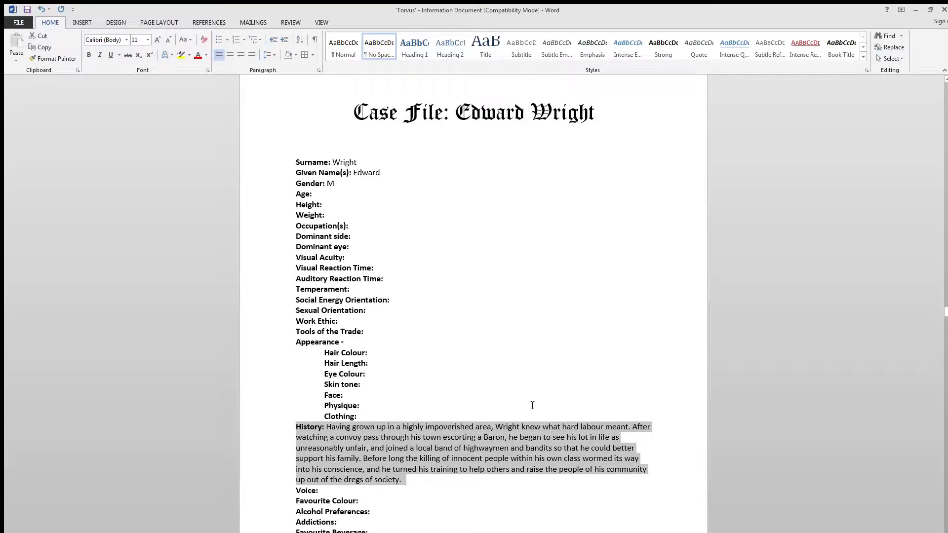
left_click(534, 487)
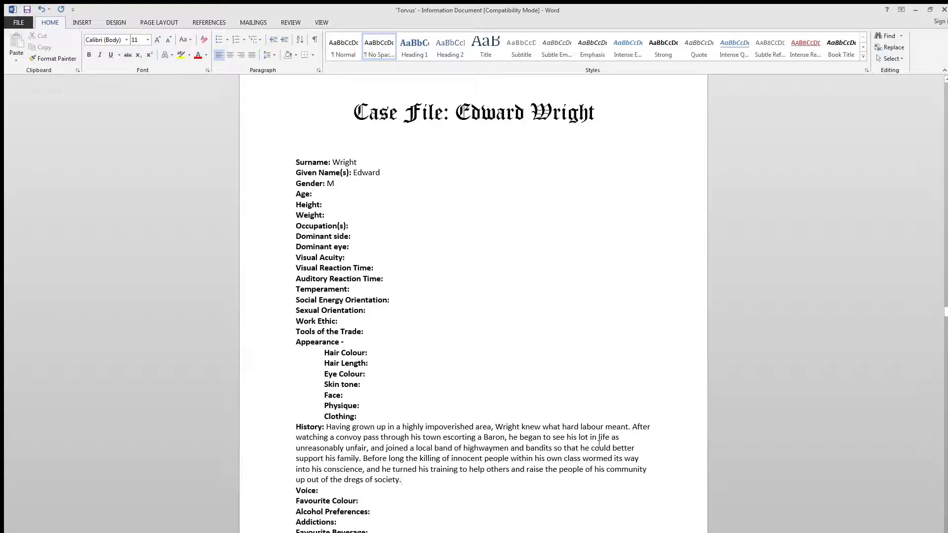
left_click(284, 441)
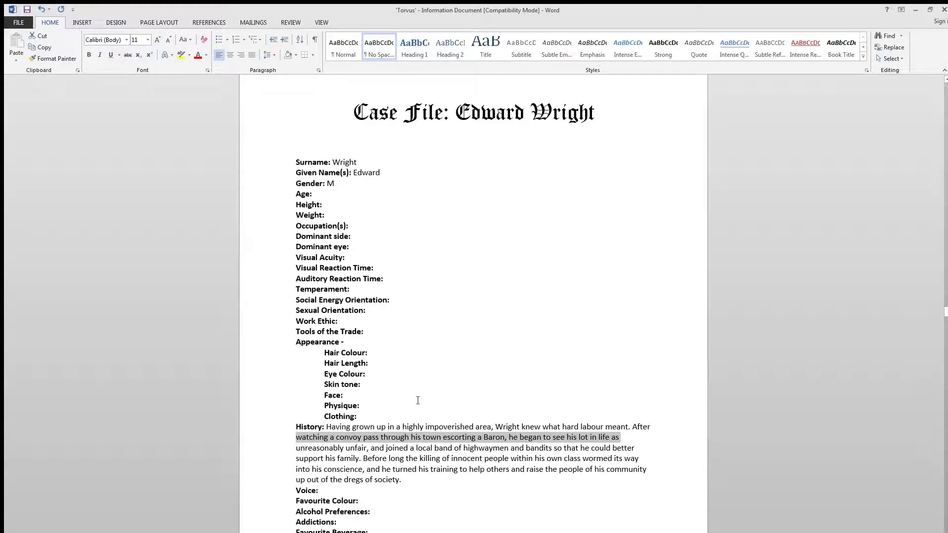
left_click(308, 448)
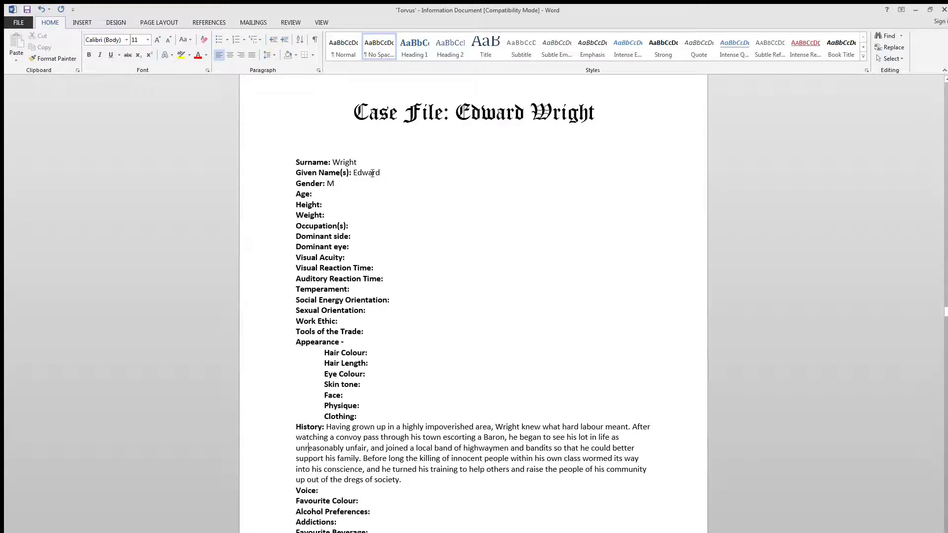
left_click(328, 196)
left_click_drag(269, 423, 290, 449)
left_click(281, 441)
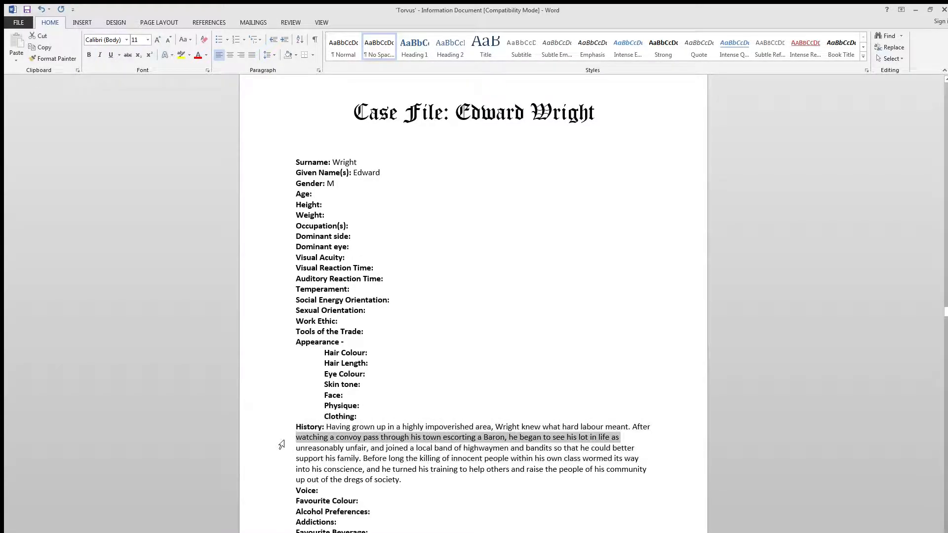
left_click(356, 448)
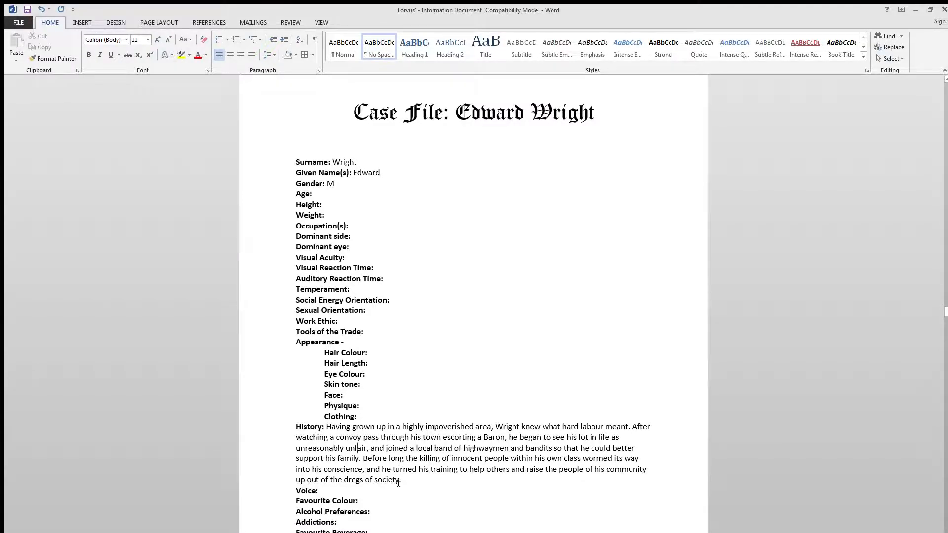
- Fill in the character's Age as 29 in non-bold text
left_click(321, 194)
key("ctrl+b")
type("29")
- Fill in the Height as 6' 1" and the Weight as 90kg in non-bold text
left_click(337, 204)
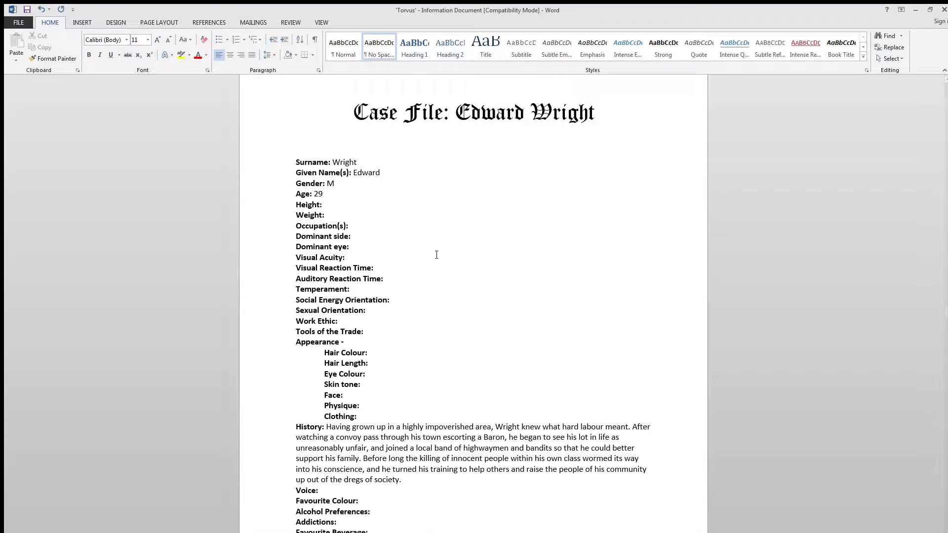
left_click(305, 192)
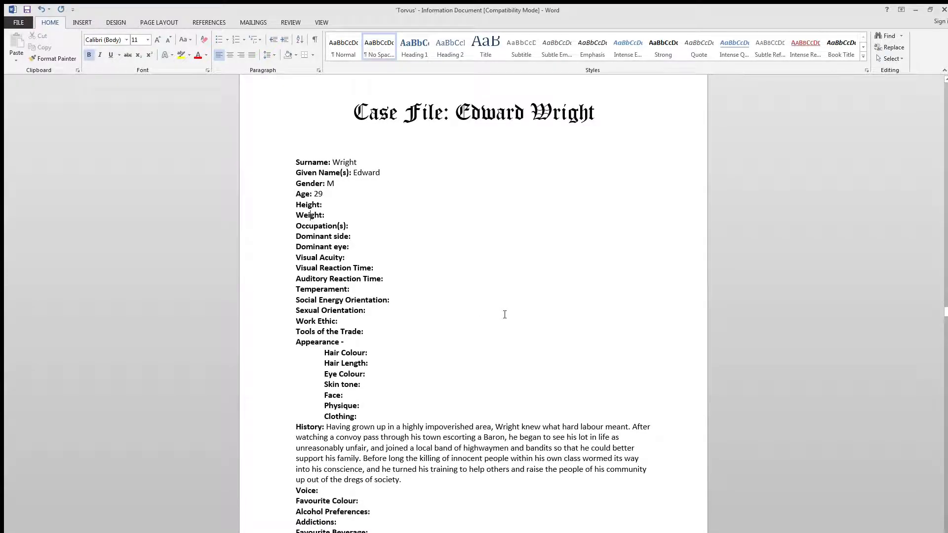
left_click(324, 247)
mouse_move(286, 239)
left_mouse_down()
mouse_move(287, 278)
mouse_move(287, 253)
left_mouse_up()
left_click(325, 205)
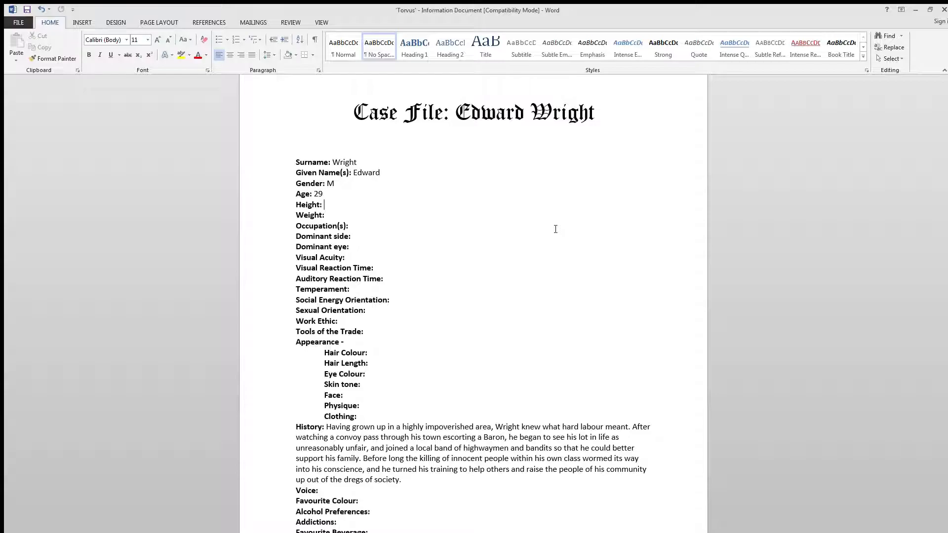
type("6' 1\"")
type("90kg")
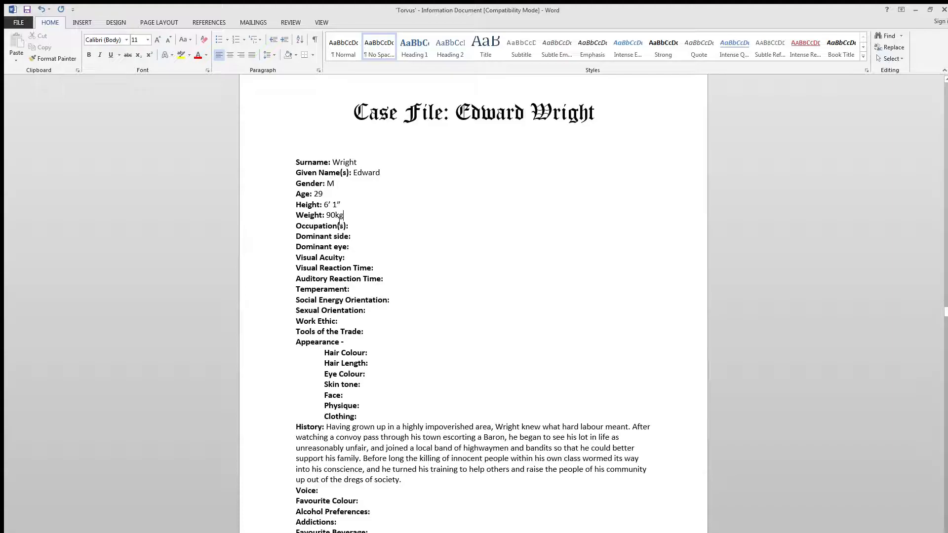
- Enter "Wheelwright; highwayman;" as the Occupation(s) in non-bold text
left_click(366, 227)
key("ctrl+b")
type("W")
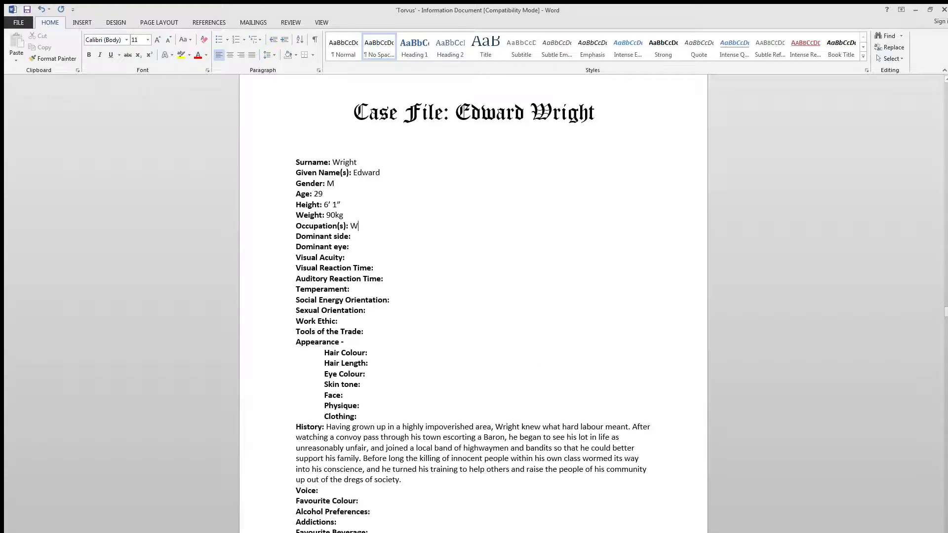
type("heelwright")
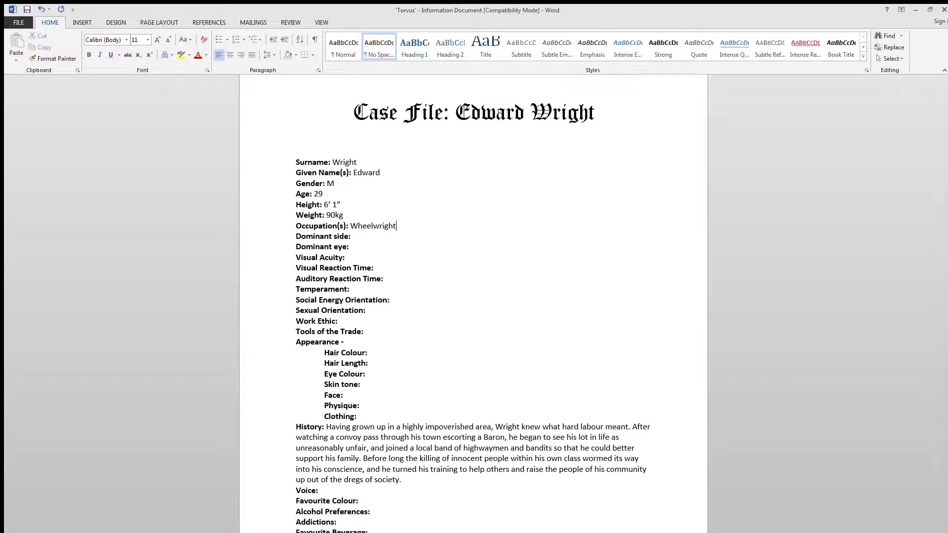
type("; highwayman;")
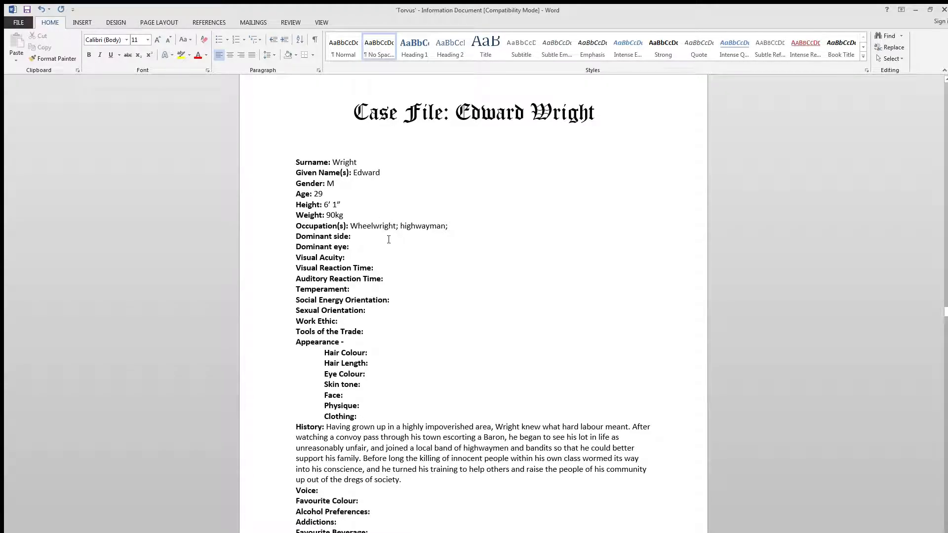
- Fill in the Dominant side as Left in non-bold text and place the cursor after Dominant eye
left_click_drag(405, 482, 382, 472)
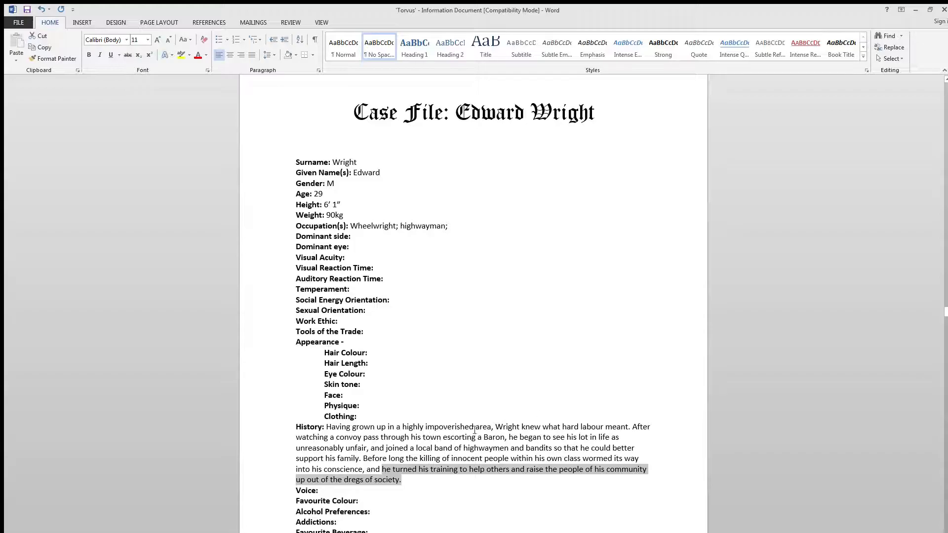
left_click(443, 426)
left_click(363, 236)
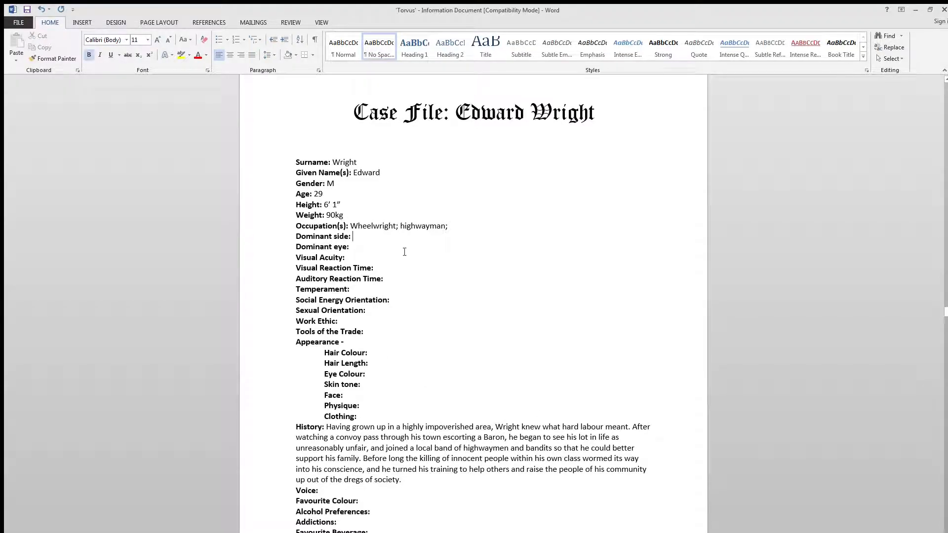
key("ctrl+b")
type("Left")
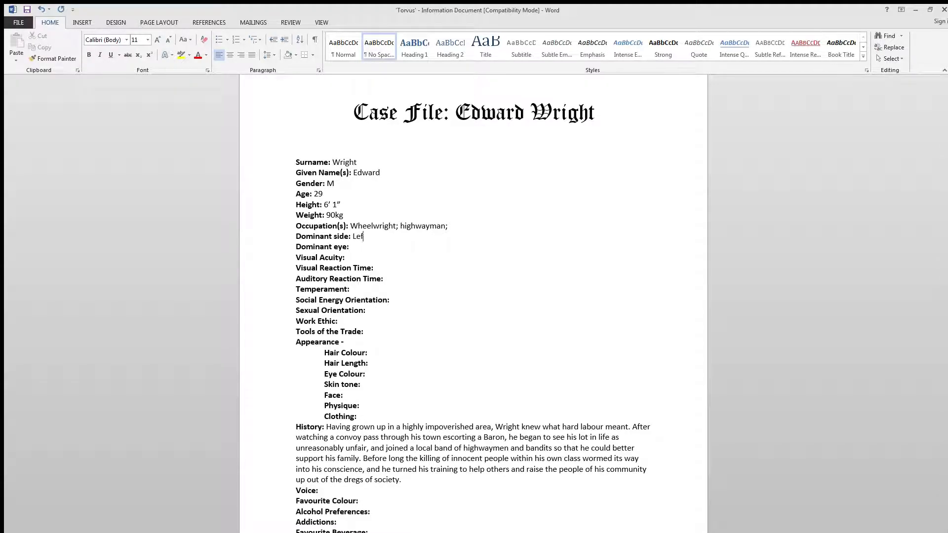
left_click(371, 250)
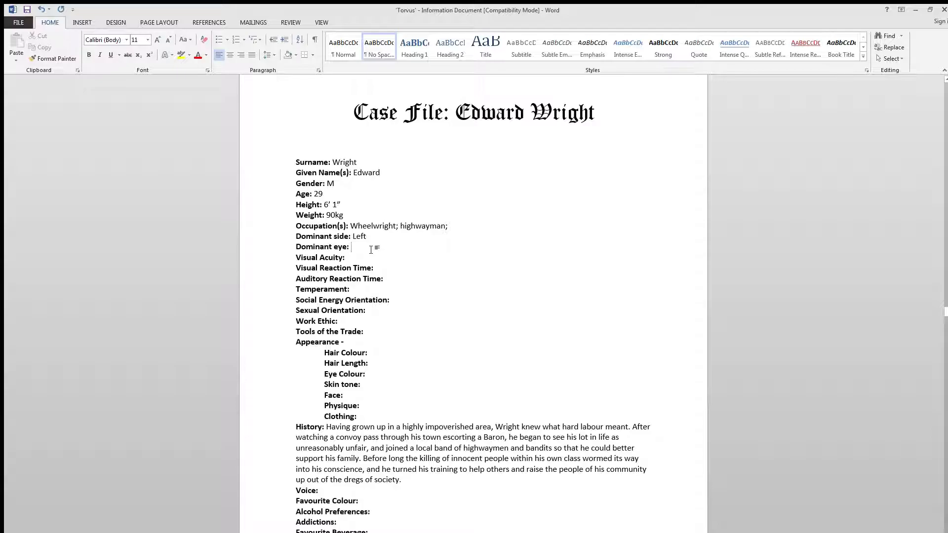
- Fill in the Dominant eye as Left and the Visual Acuity as 20/20
type("Left")
left_click(379, 262)
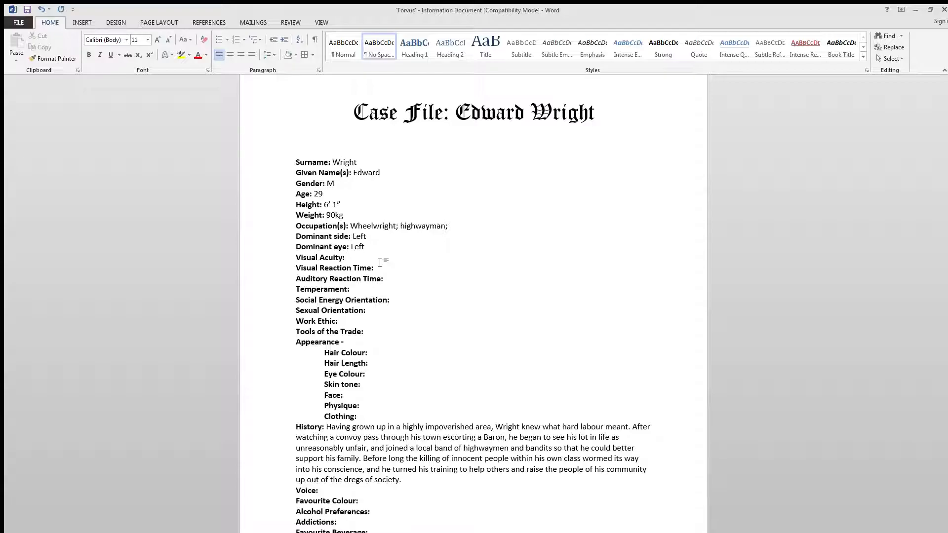
type("20/20")
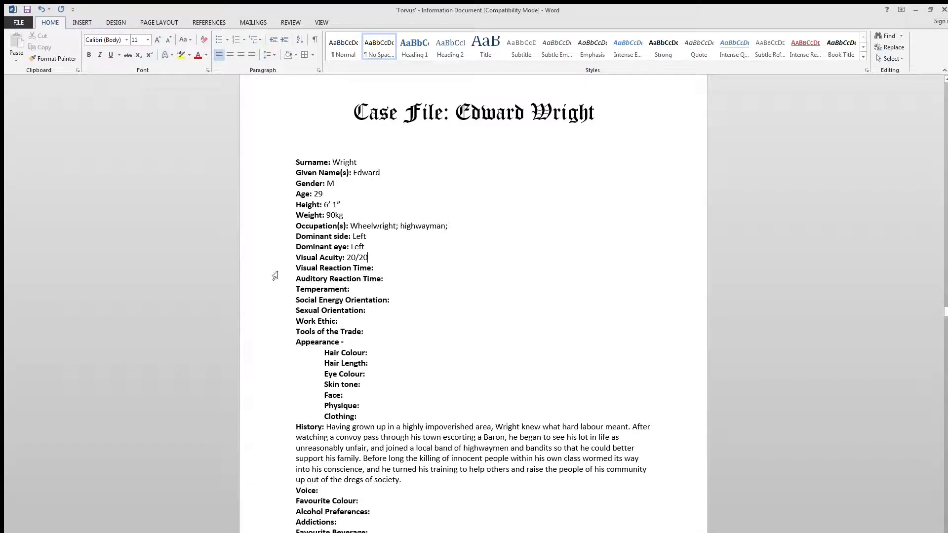
- Leave both reaction time fields empty and fill in the Temperament as "Cool, calm, collected." in non-bold text
left_click(396, 269)
left_click(392, 280)
left_click(402, 270)
left_click(393, 290)
key("ctrl+b")
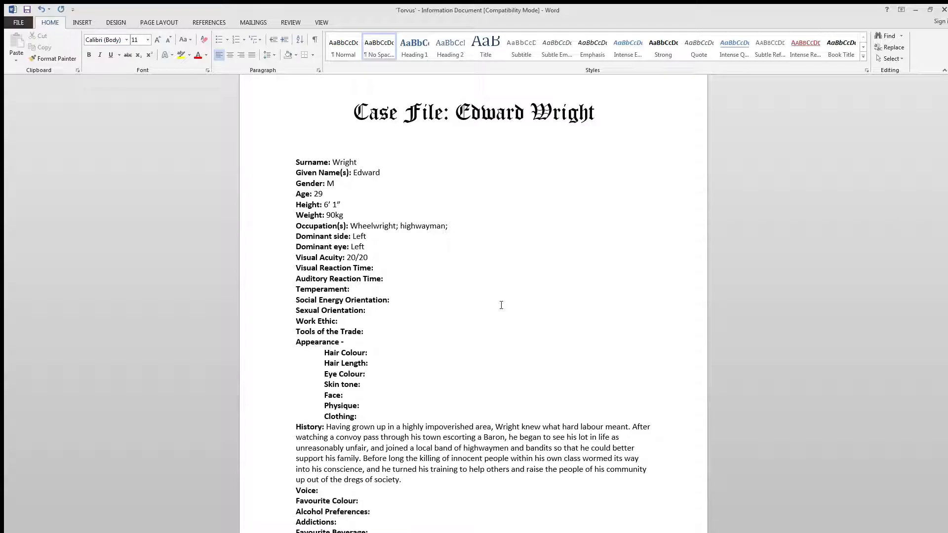
type("Cool, calm, collected.")
- Fill in the Social Energy Orientation as Extrovert in non-bold text
key("Down")
left_click(384, 311)
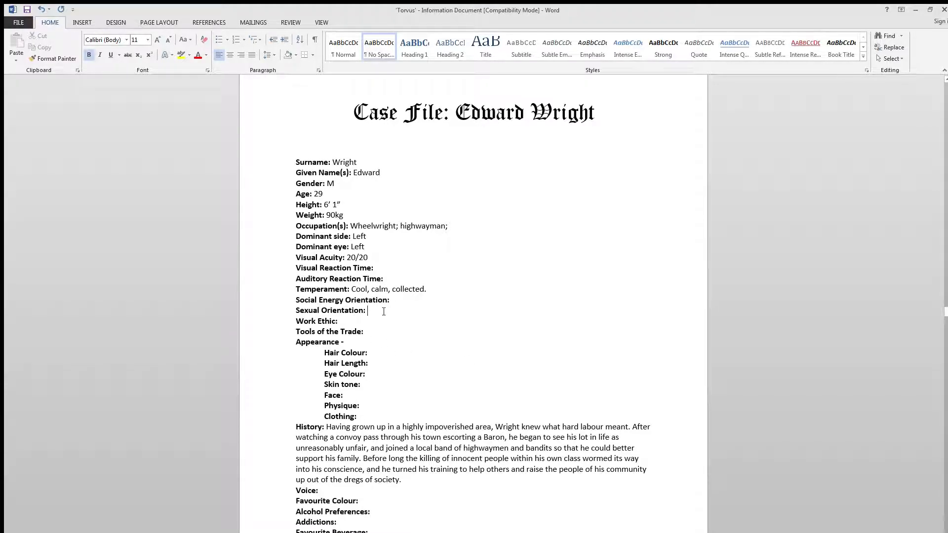
key("ctrl+b")
key("ctrl+b")
key("ctrl+b")
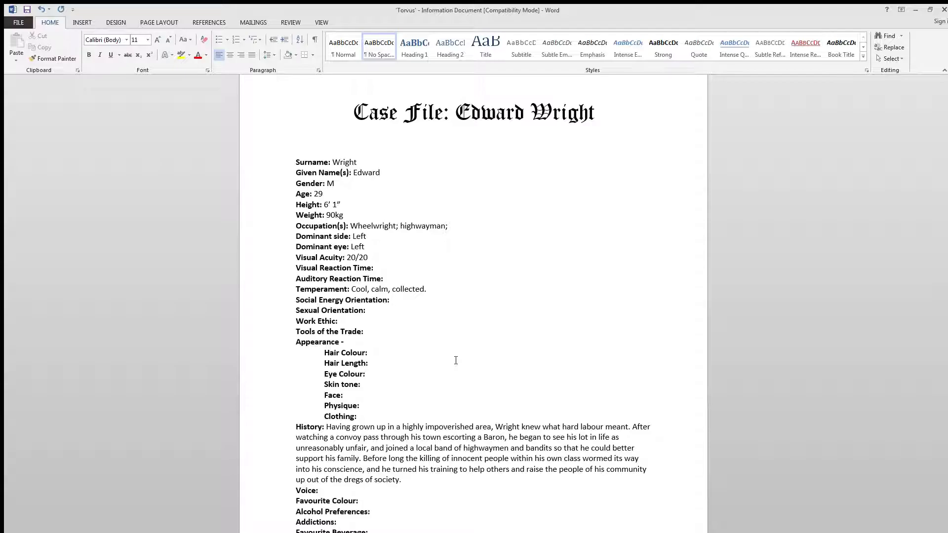
type("Extrovert")
- Fill in the Sexual Orientation as "Heterosexual." in non-bold text
left_click(390, 310)
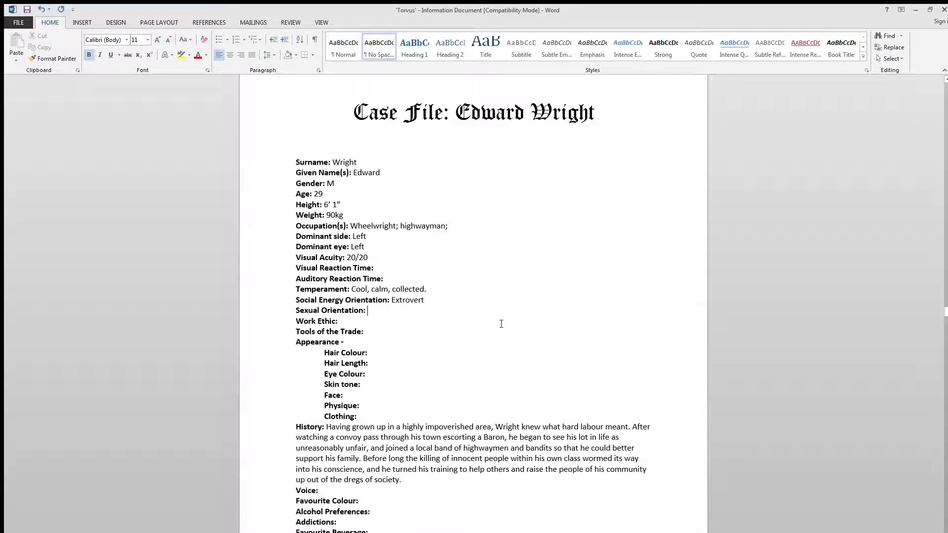
key("ctrl+b")
type("He")
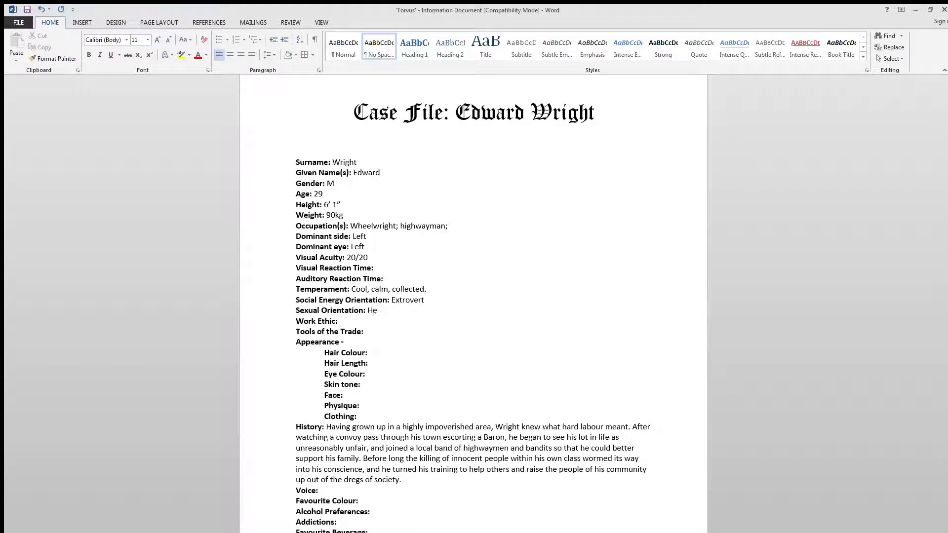
type("terosexual.")
- Add a full stop after the Social Energy Orientation, Dominant eye and Dominant side entries
left_click(443, 303)
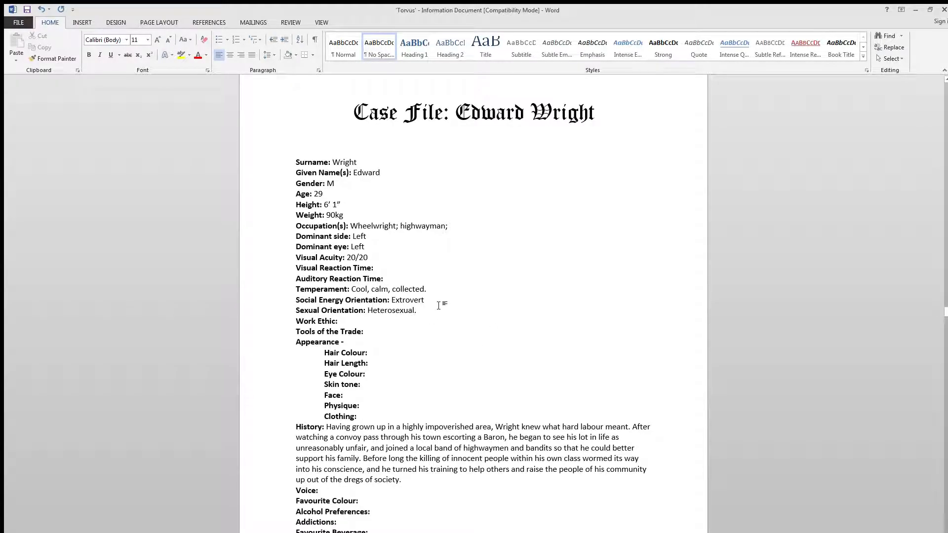
type(".")
left_click(399, 247)
type(".")
left_click(375, 239)
type(".")
- Fill in the Work Ethic as "Very good: dependable, hard-working, good collaborator." in non-bold text
left_click_drag(421, 310, 274, 318)
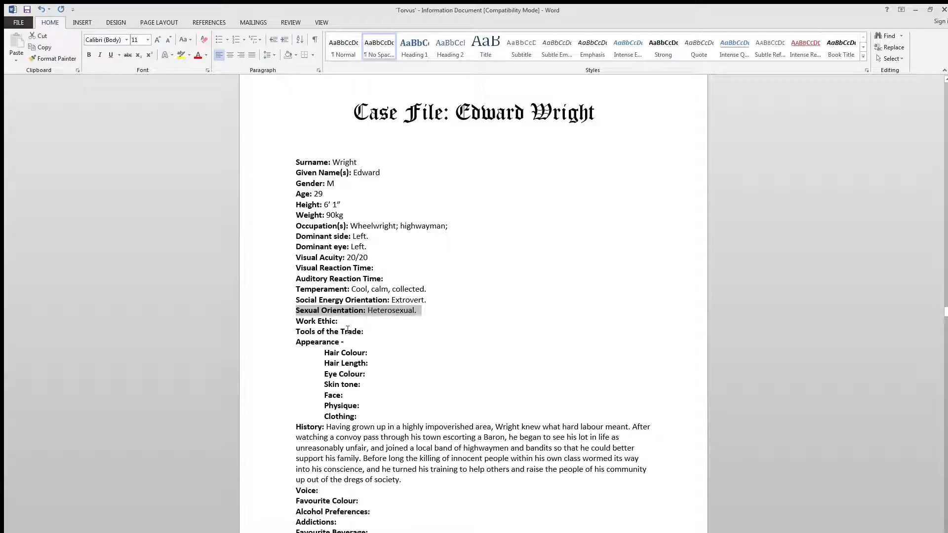
left_click(387, 321)
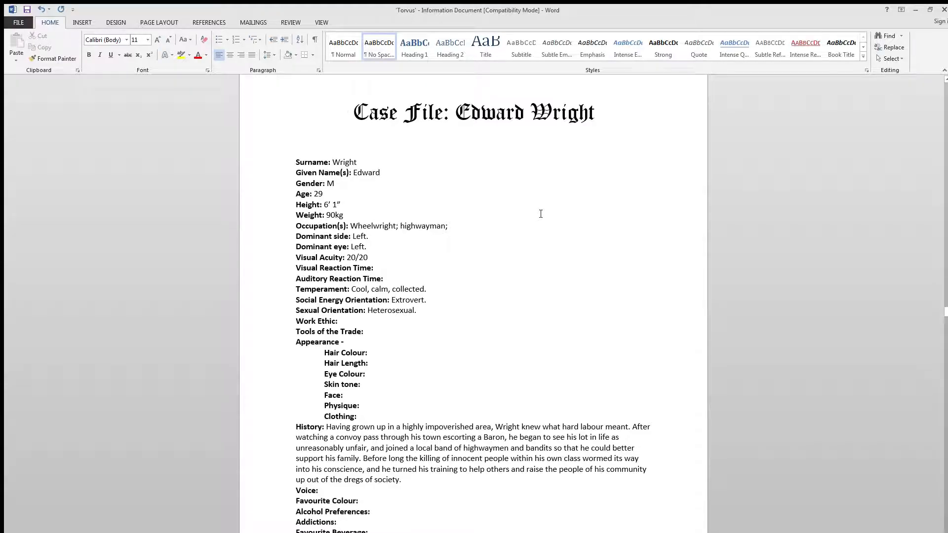
type("Very good: dependable")
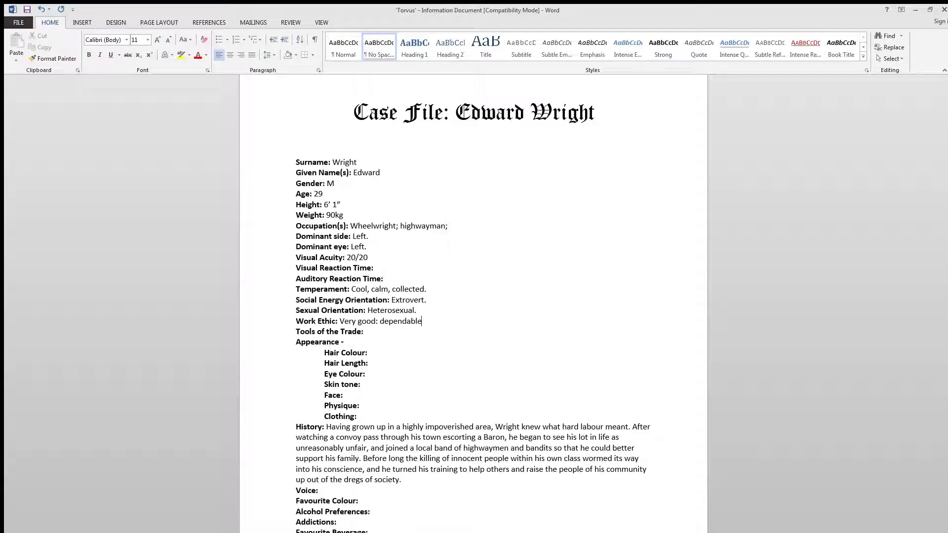
type(", hard-working,")
type("good collaborat")
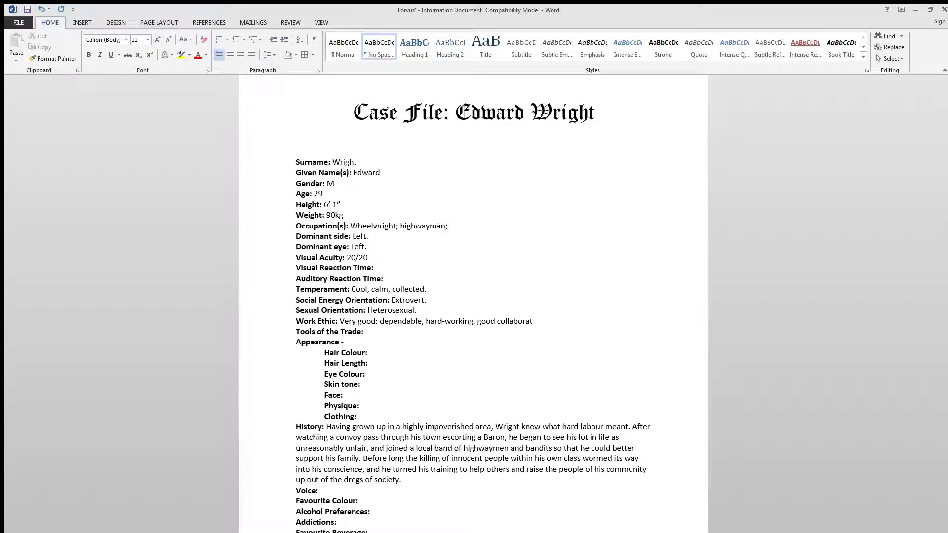
type("a")
key("BackSpace")
type("or")
key("BackSpace")
key("BackSpace")
type("er")
key("BackSpace")
key("BackSpace")
key("BackSpace")
type("or.")
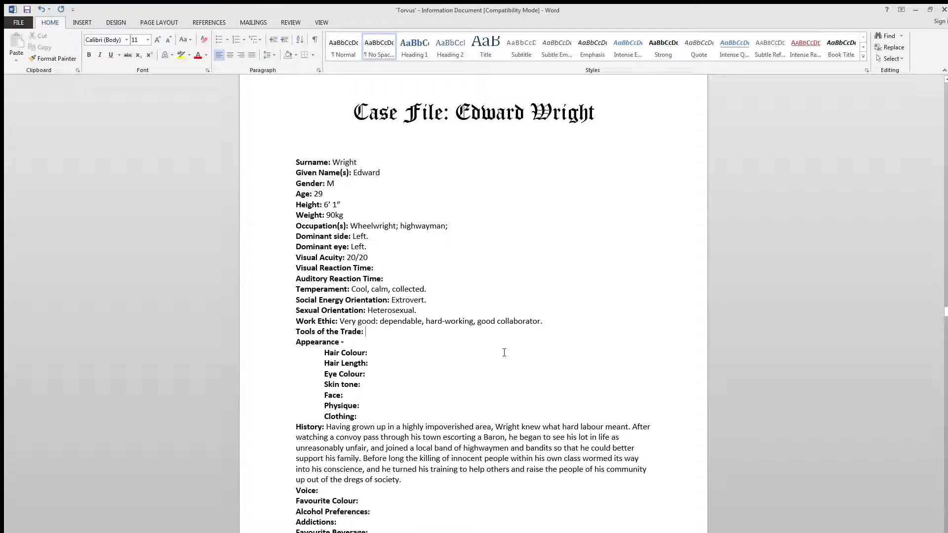
- Fill in the Tools of the Trade as "Hammer, sword, buckler." in non-bold text
type("Ham")
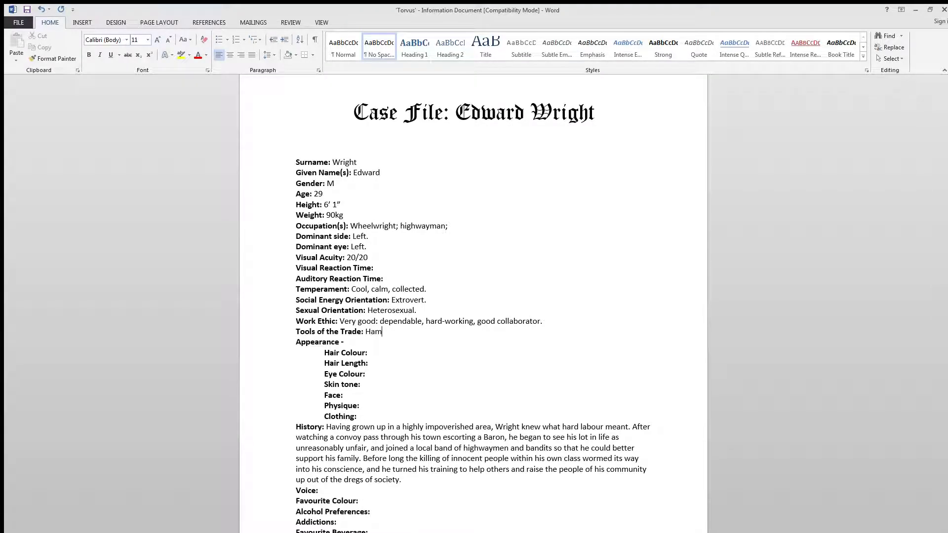
type("mer, sword")
type(",")
type("buckler.")
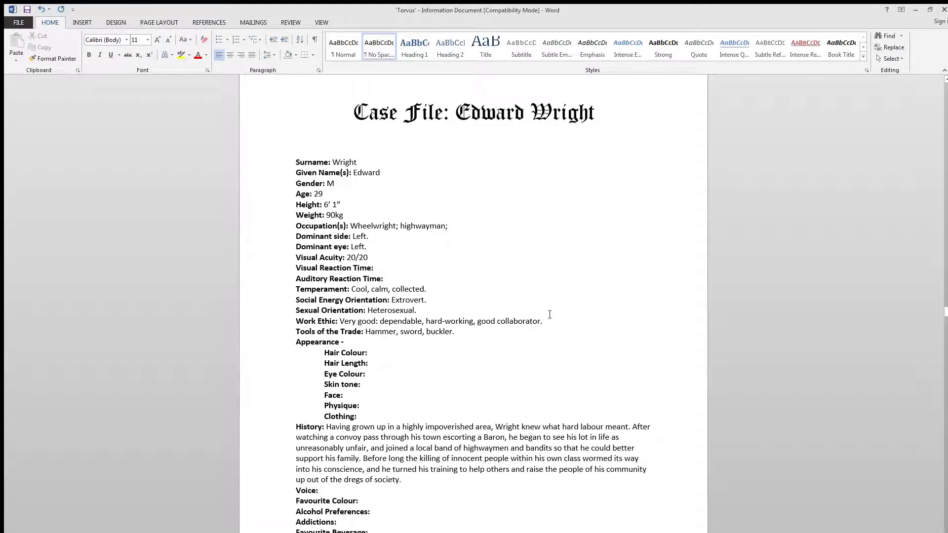
- Fill in the Hair Colour under Appearance as Brown in non-bold text
left_click_drag(372, 334, 422, 334)
left_click(428, 368)
left_click(403, 352)
key("ctrl+b")
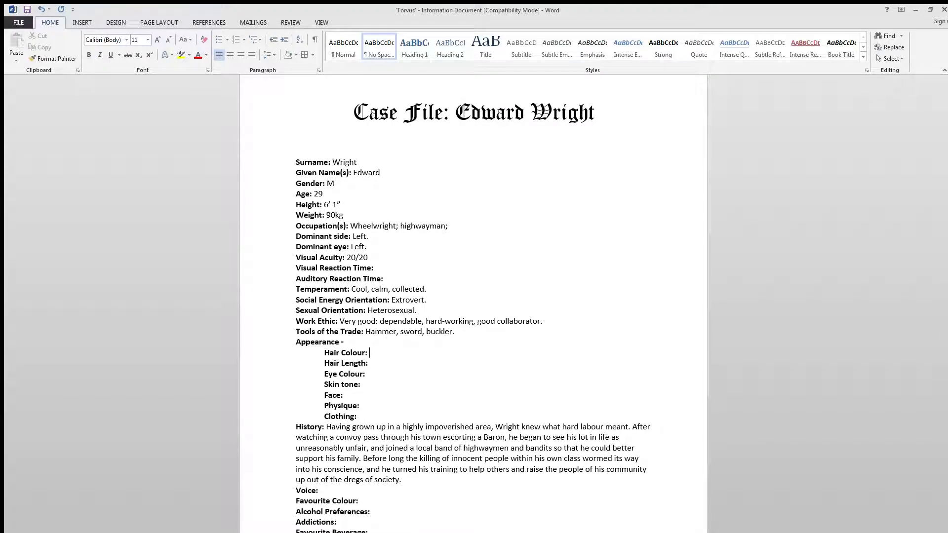
type("Brown")
- Fill in the Hair Length as "Kept well maintained at about 7cm." in non-bold text
left_click(369, 363)
key("ctrl+b")
type("Kept well maintained at about ")
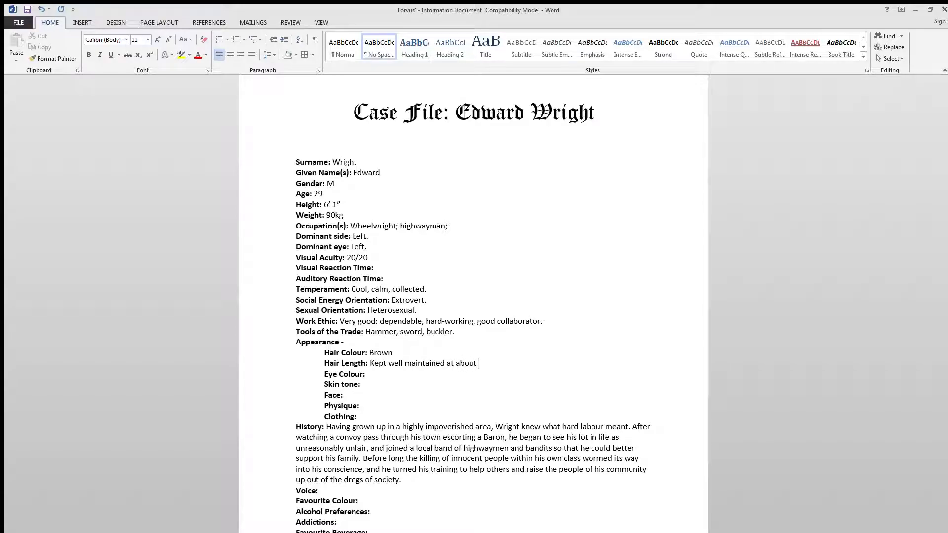
type("5")
key("BackSpace")
type("7 cm")
key("BackSpace")
key("BackSpace")
key("BackSpace")
type("cm.")
- Fill in the Eye Colour as "Blue." in non-bold text and add a full stop after the Hair Colour entry
key("Down")
key("ctrl+b")
type("Blue")
key("Up")
key("Up")
type(".")
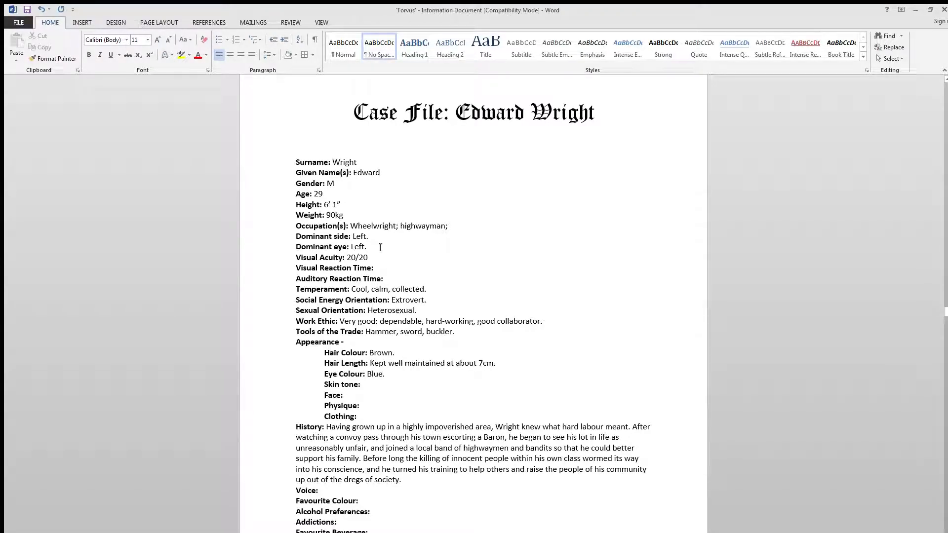
- Examine the History paragraph and the fields below it, from Voice down to Nervous/Anticipatory Tics
left_click_drag(295, 425, 407, 481)
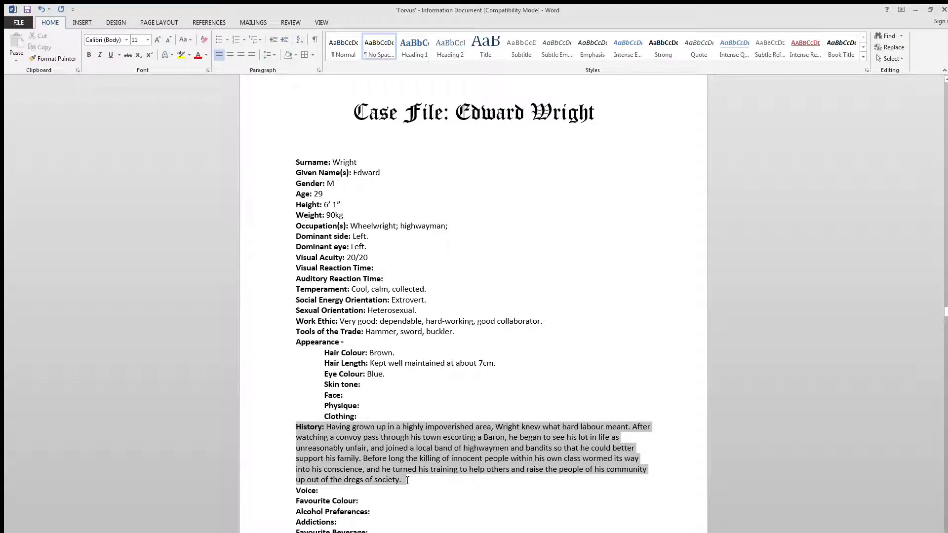
left_click(271, 427)
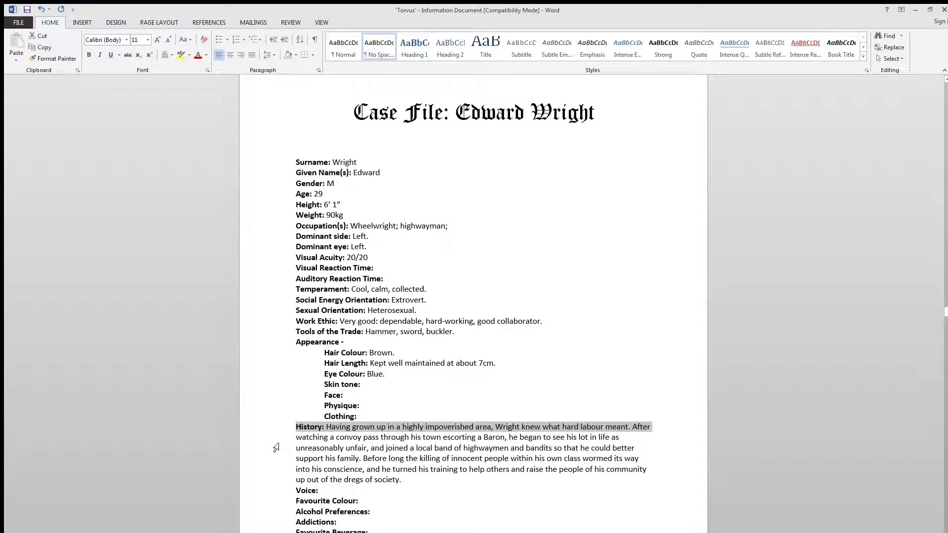
mouse_move(260, 434)
left_mouse_down()
mouse_move(267, 500)
mouse_move(267, 430)
left_mouse_up()
left_click(316, 447)
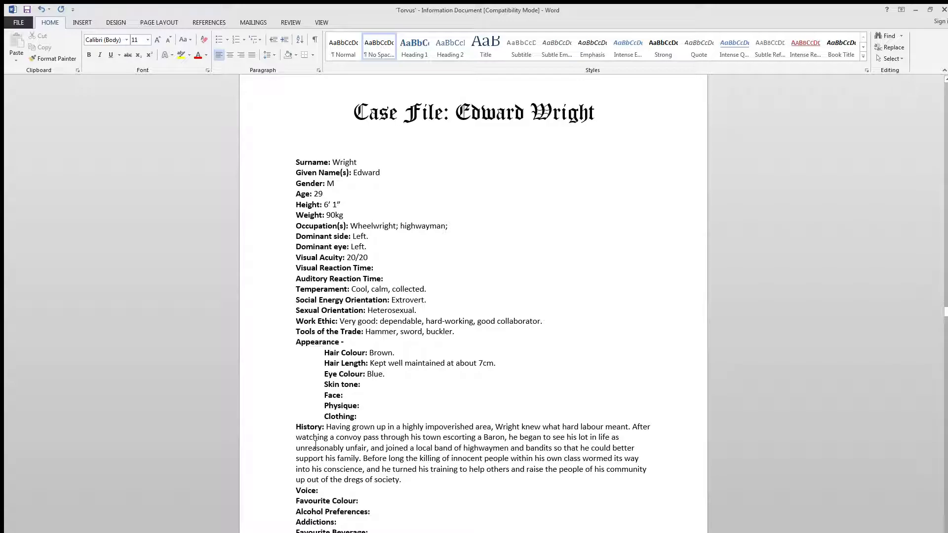
scroll(307, 423, "down", 4)
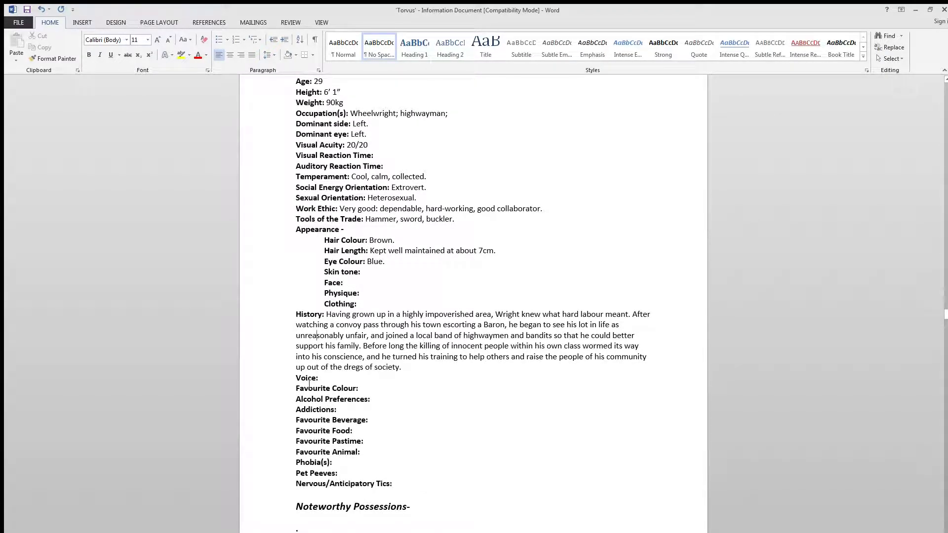
left_click(294, 313)
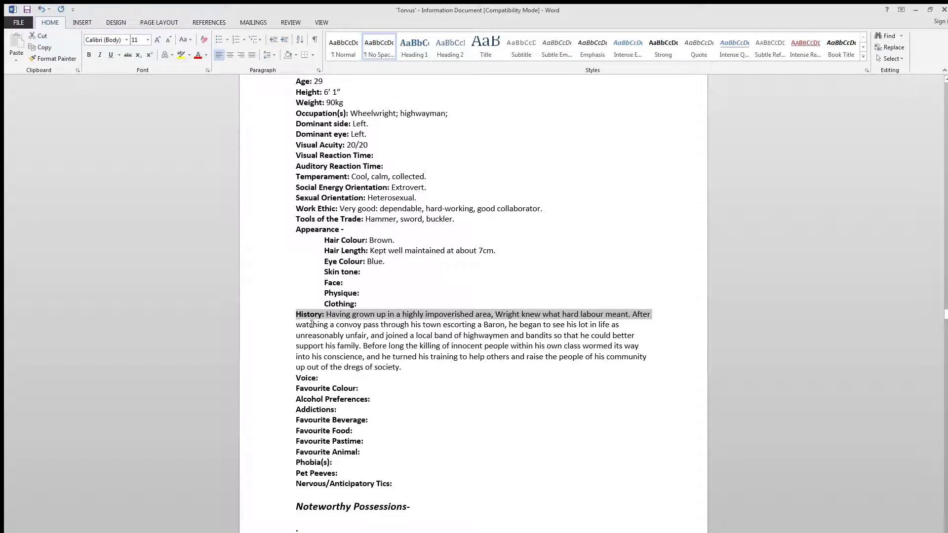
left_click(331, 388)
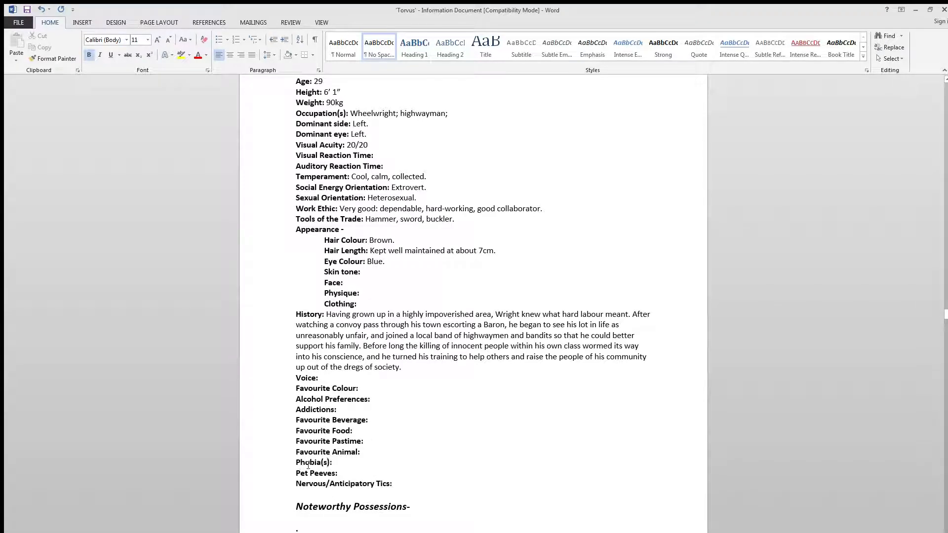
left_click(356, 474)
scroll(353, 486, "up", 3)
scroll(349, 485, "down", 2)
left_click(334, 401)
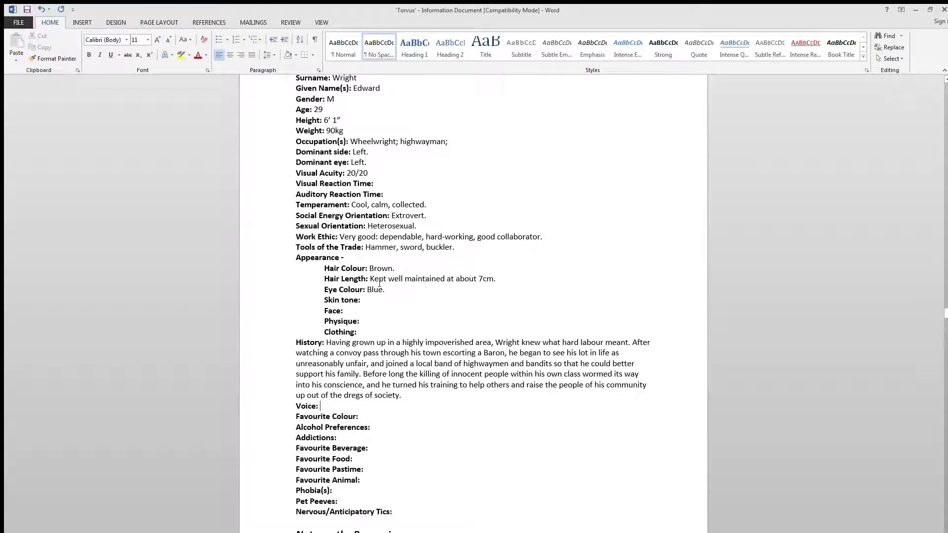
- Fill in the Skin tone as "Fair but well-tanned." in non-bold text
left_click(395, 299)
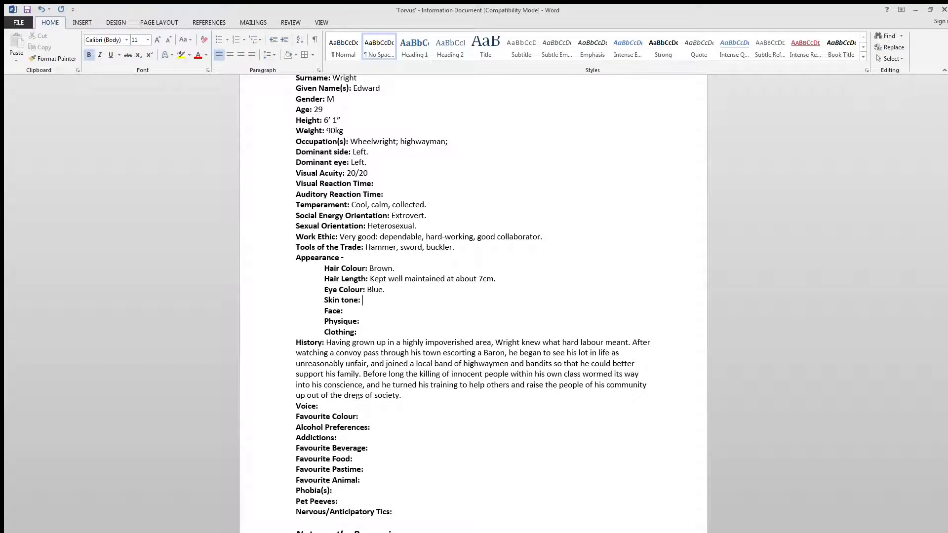
key("ctrl+b")
type("Fair but well-tanned.")
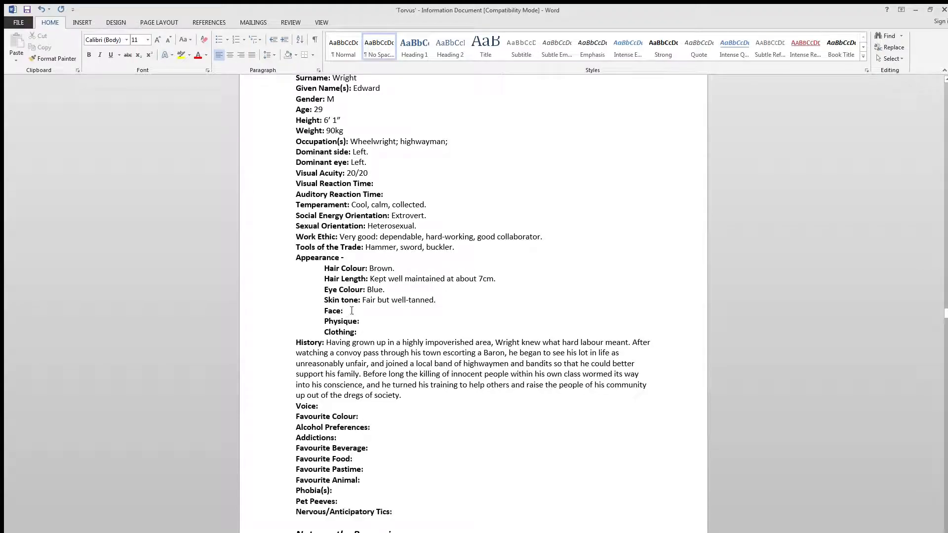
- Begin the Face description in non-bold text with "Short and fairly wide, same goes for the nose."
left_click_drag(352, 311, 360, 304)
left_click(363, 312)
key("ctrl+b")
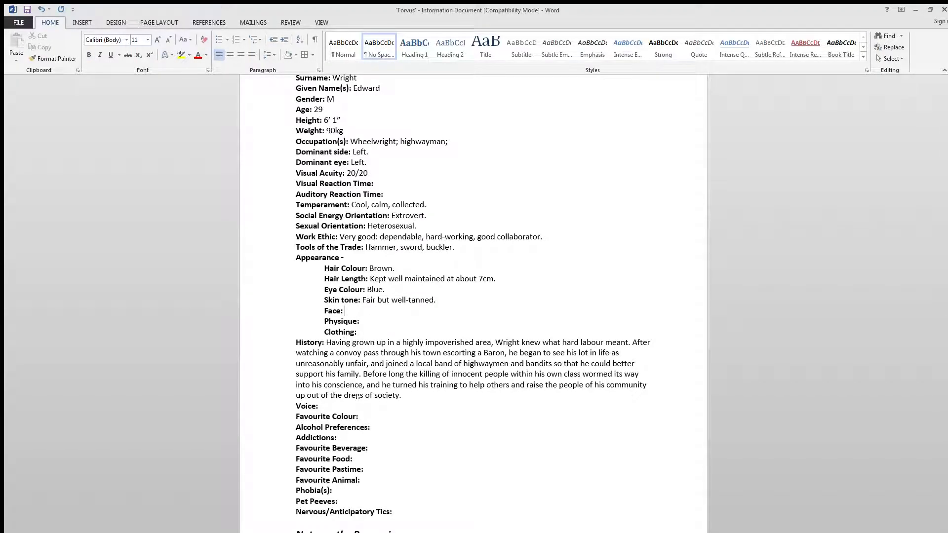
type("Short and fairly wide, same goes for ")
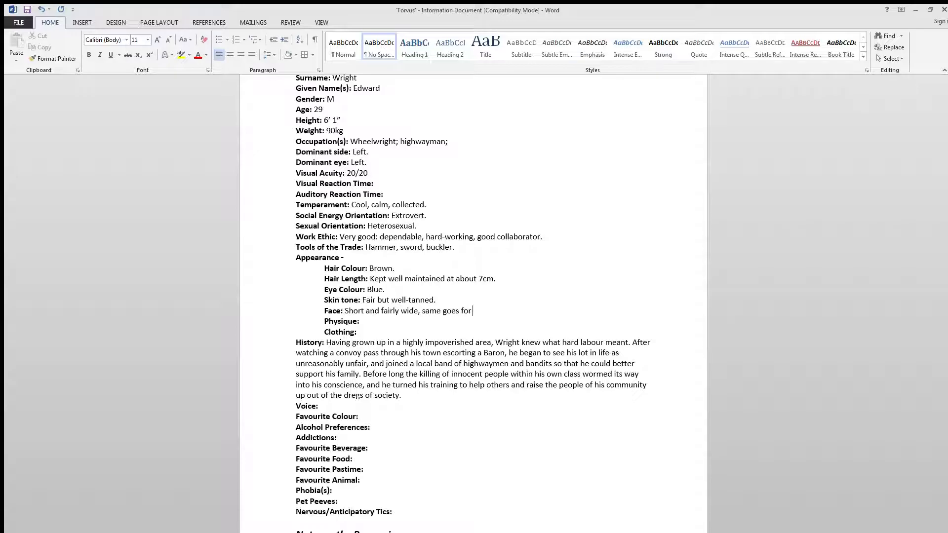
type("the nose. Has a")
- Add "Has a neat beard extending into sideburns, with no moustache." to the Face description
type("neat beard extend")
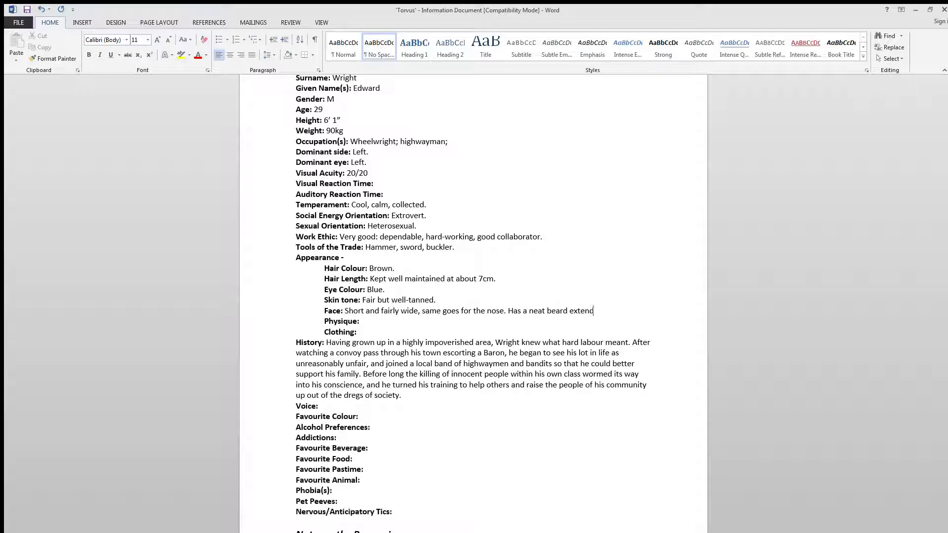
type("ing into sideburns")
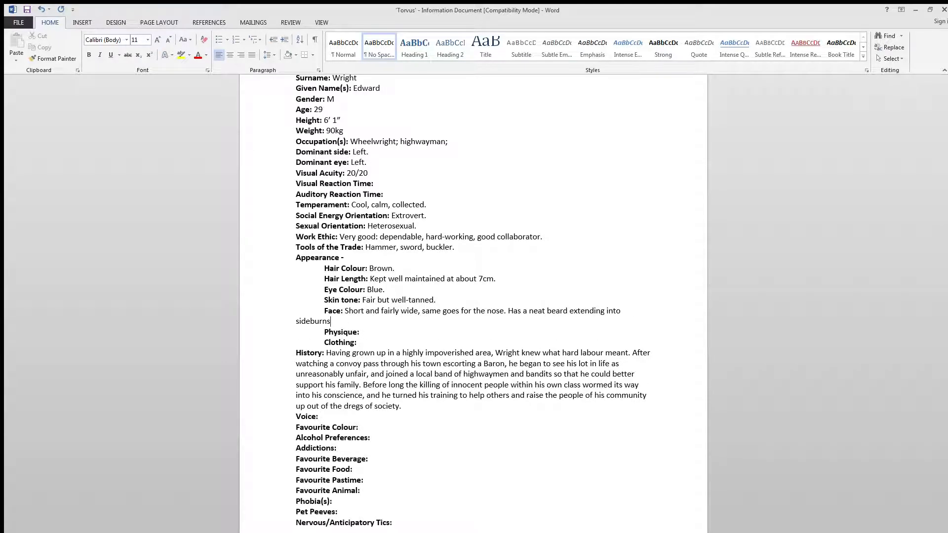
type(", with no moustache. Medium-high level")
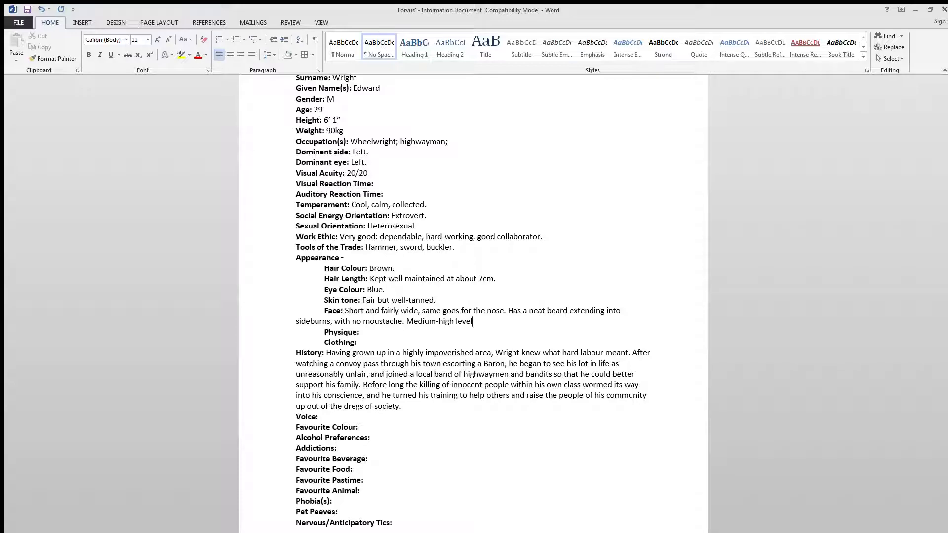
type(" cheekbones.")
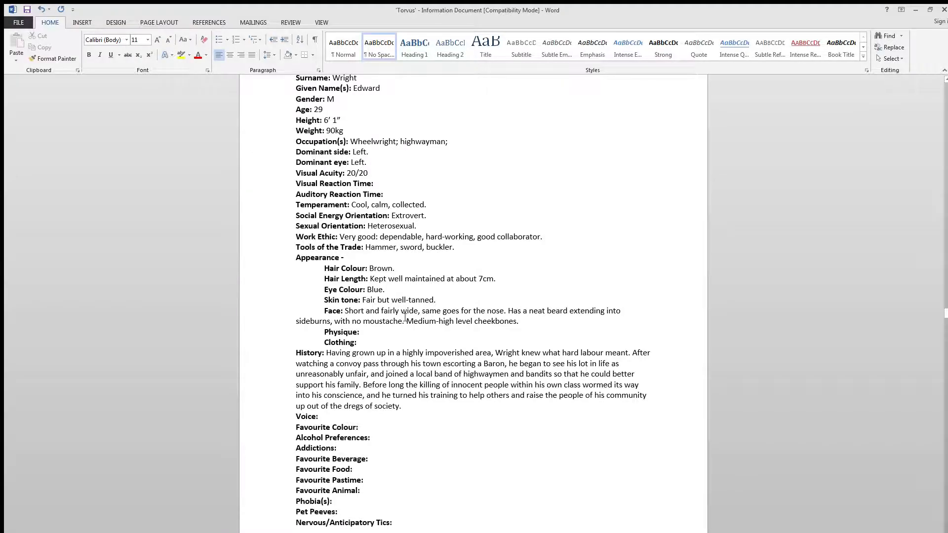
- Fill in the Physique as "Stocky; muscular; well-built." in non-bold text
left_click(395, 332)
type("Stocky")
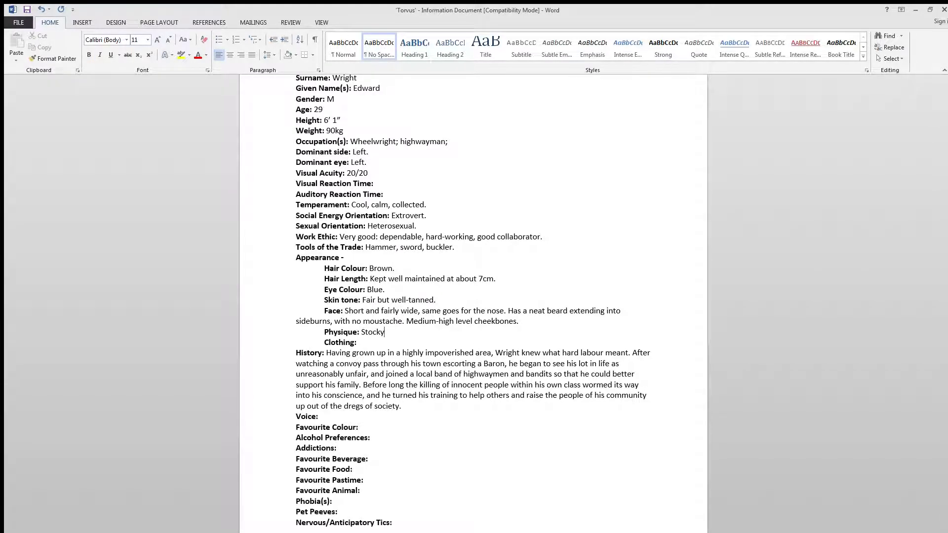
type("; muscular;")
type("well-built.")
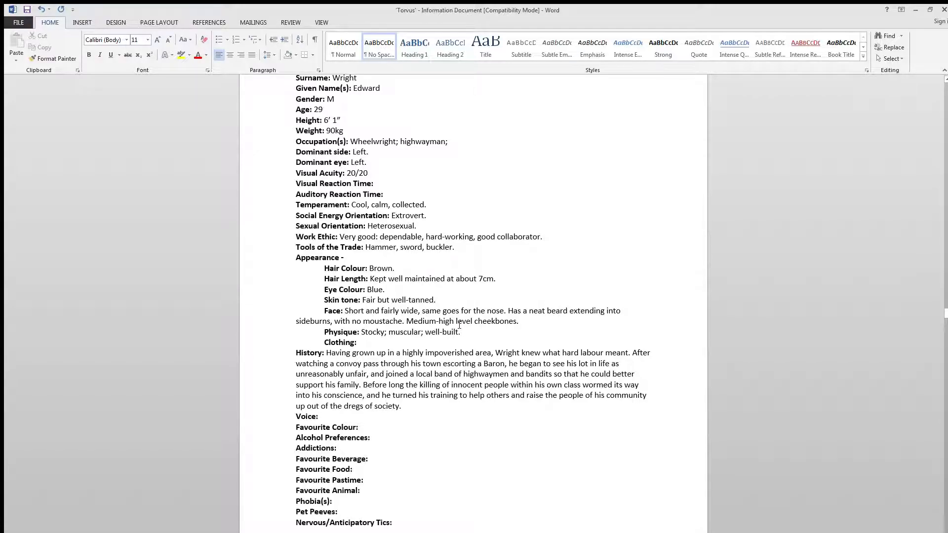
- Begin the Clothing description in non-bold text with "Farmer-style hemp/burlap clothing,"
left_click(393, 341)
key("ctrl+b")
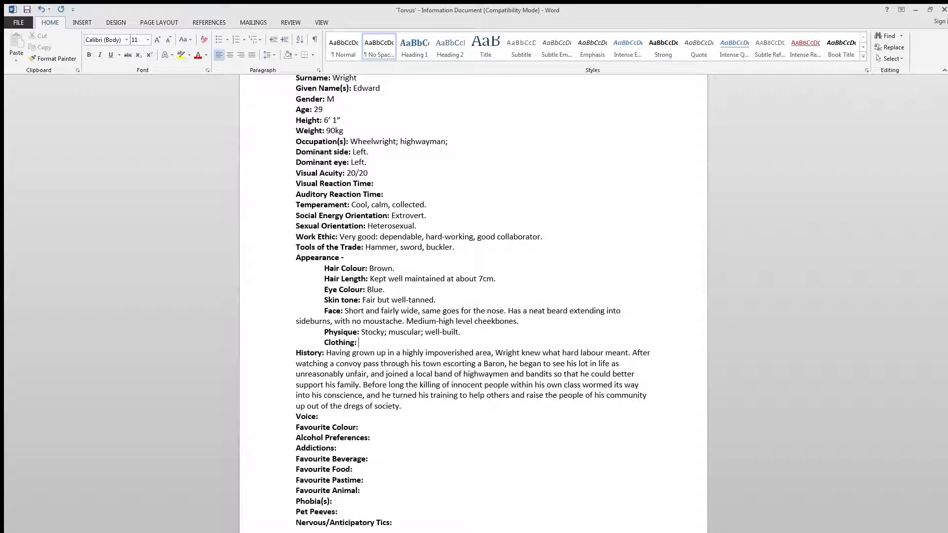
type("Farmer-style")
type(" clothing")
key("BackSpace")
key("BackSpace")
key("BackSpace")
key("BackSpace")
key("BackSpace")
key("BackSpace")
key("BackSpace")
key("BackSpace")
type("hemp/burlpa")
key("BackSpace")
key("BackSpace")
key("BackSpace")
type("ap clothing,")
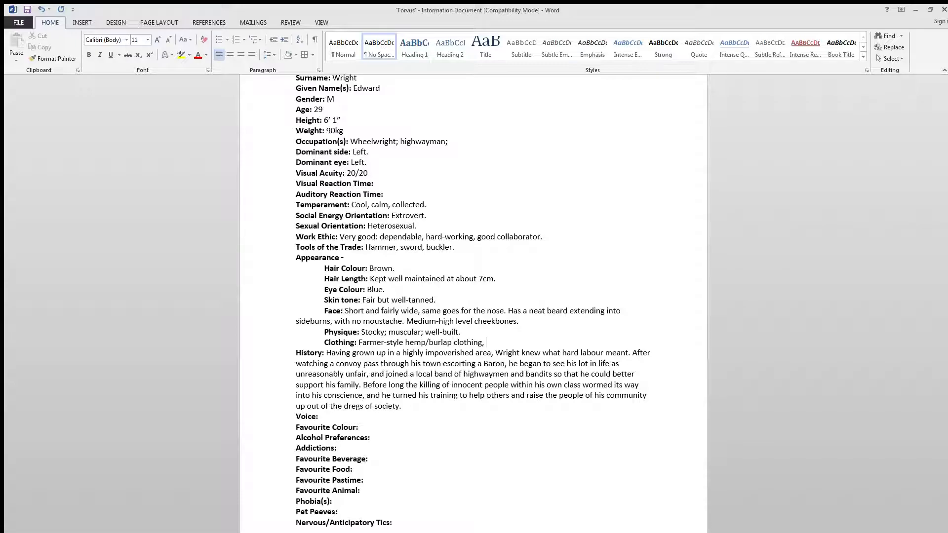
- Complete the Clothing description with "generally typical of a peasant."
type("generally typical of a peasant.")
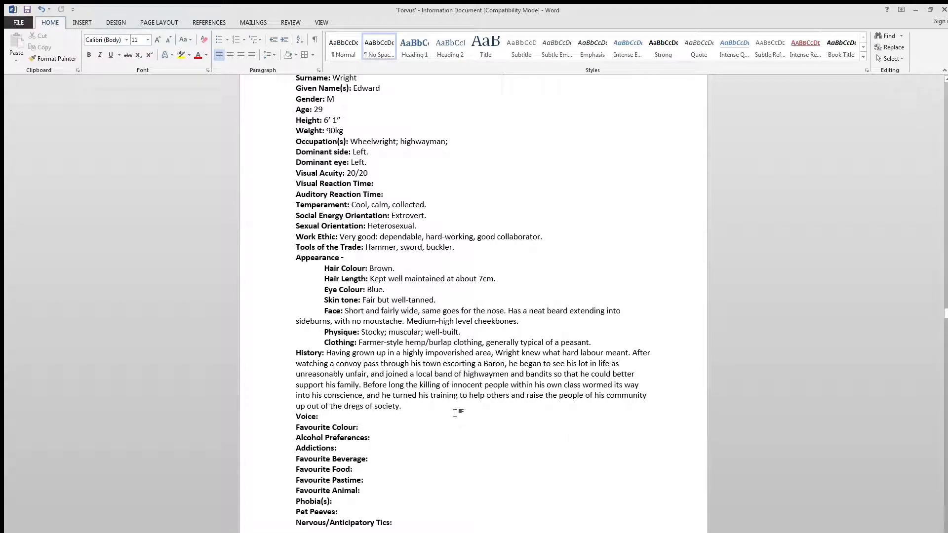
- Fill in the Favourite Colour as "Light brown." in non-bold text
left_click(383, 427)
key("ctrl+z")
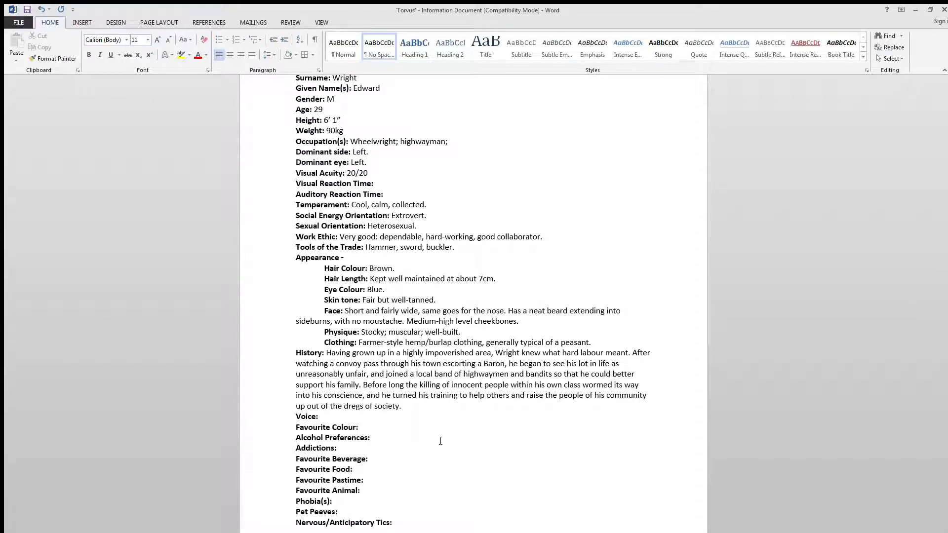
type("Light-brown")
key("BackSpace")
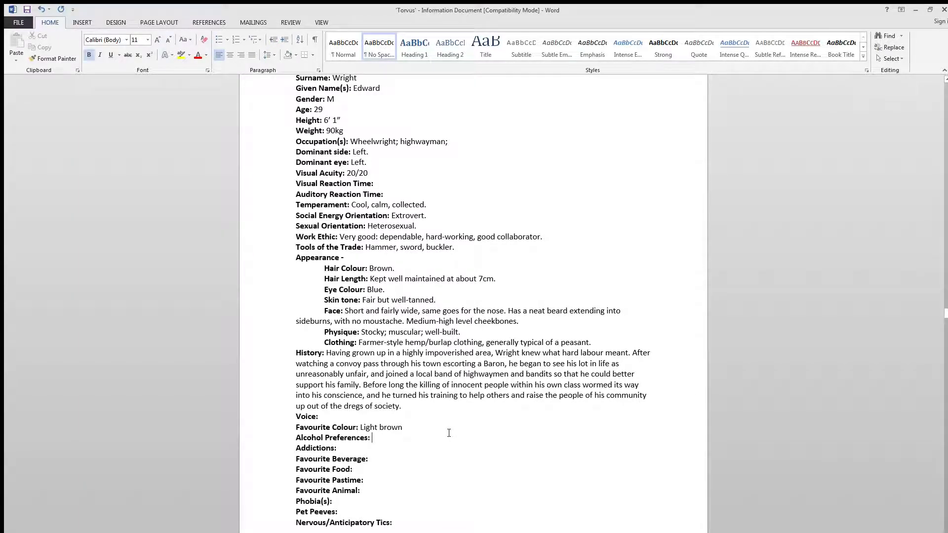
left_click(450, 426)
type(".")
- Fill in the Alcohol Preferences as "'The usual' – ale, whisky, etc." in non-bold text
left_click(392, 434)
key("ctrl+b")
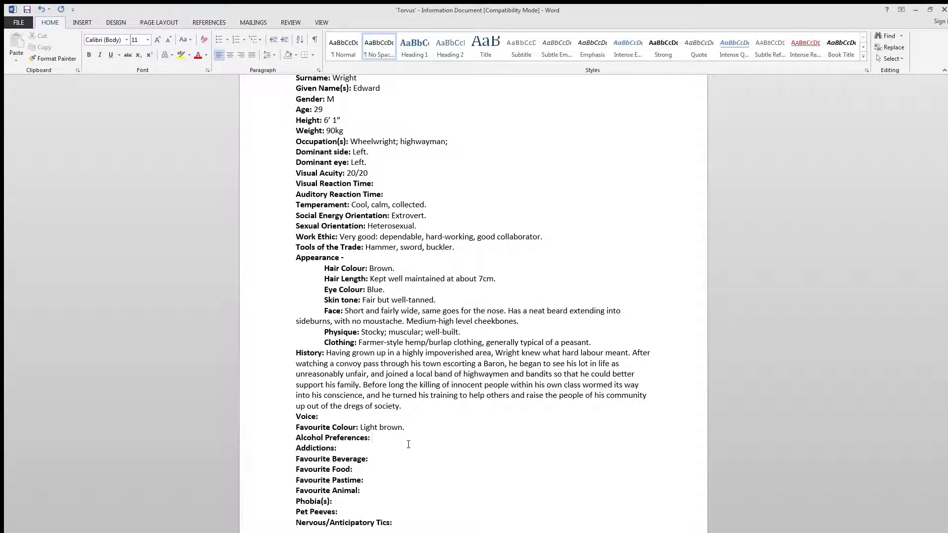
type("'")
type("The usual'")
type(" - ")
type("ale, whi")
type("sky ")
type(", ")
type("etc.")
- Fill in Addictions as "None." and Favourite Beverage as "Ale." in non-bold text
key("Down")
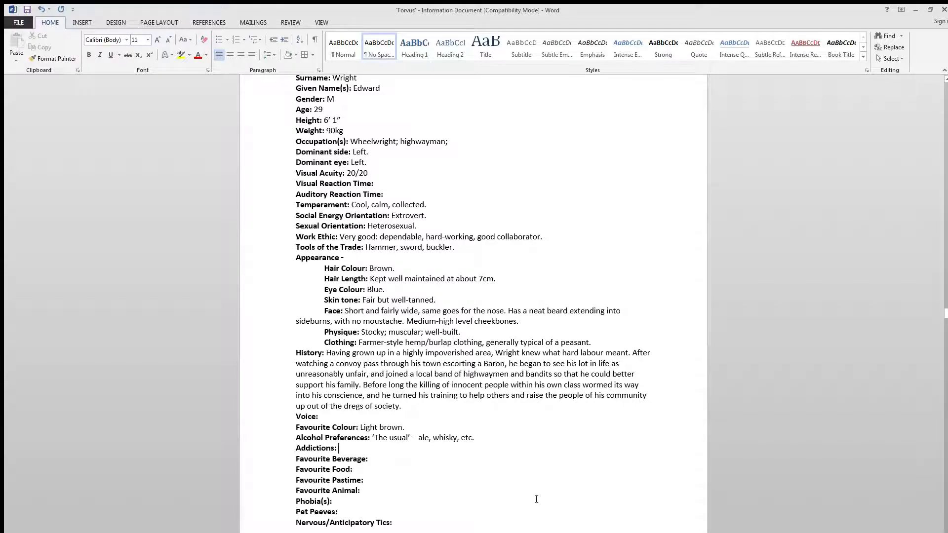
type("None.")
left_click(418, 461)
type("Ale.")
- Start a non-bold entry after the Favourite Food label
key("Down")
key("ctrl+b")
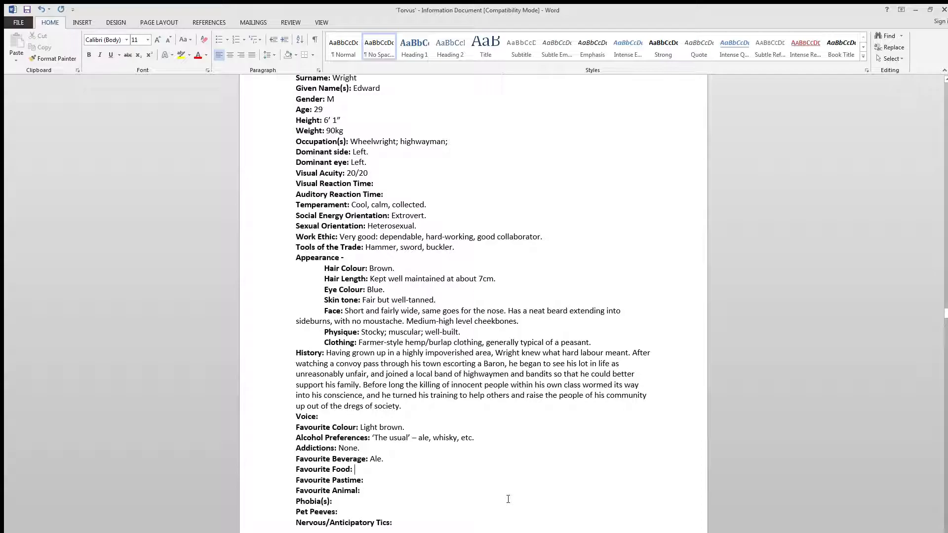
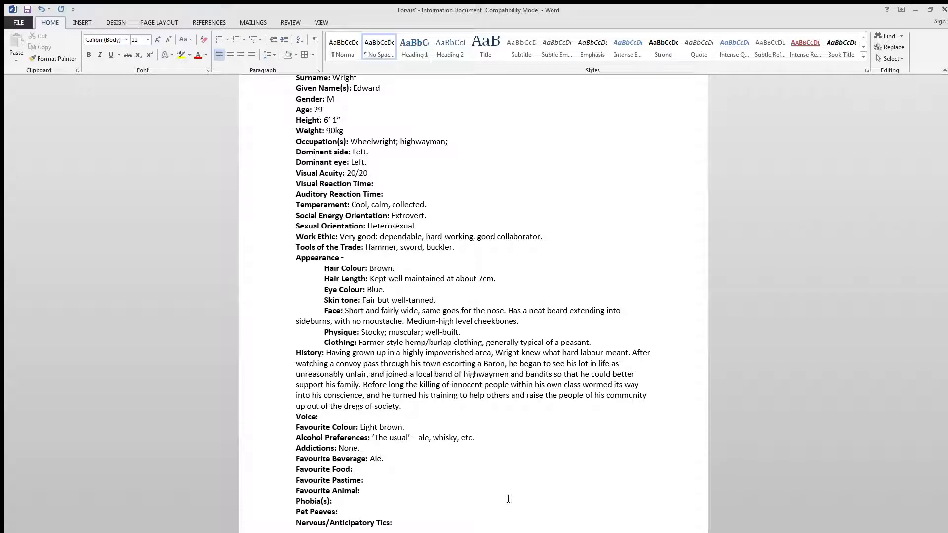
- Fill in Favourite Food as "Mutton." and Favourite Pastime as "Helping others." in non-bold text
type("Mutton.")
left_click(385, 482)
key("ctrl+b")
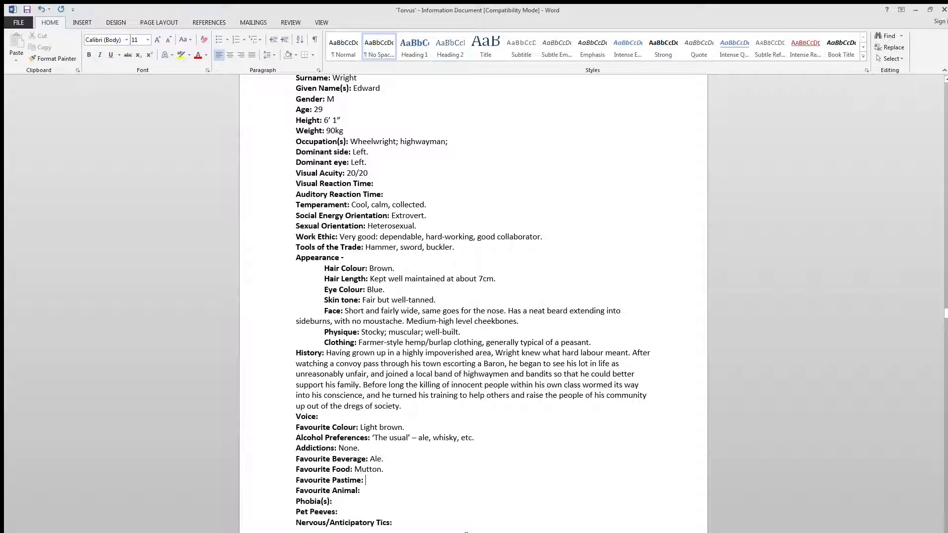
type("Helping others.")
left_click_drag(404, 406, 363, 384)
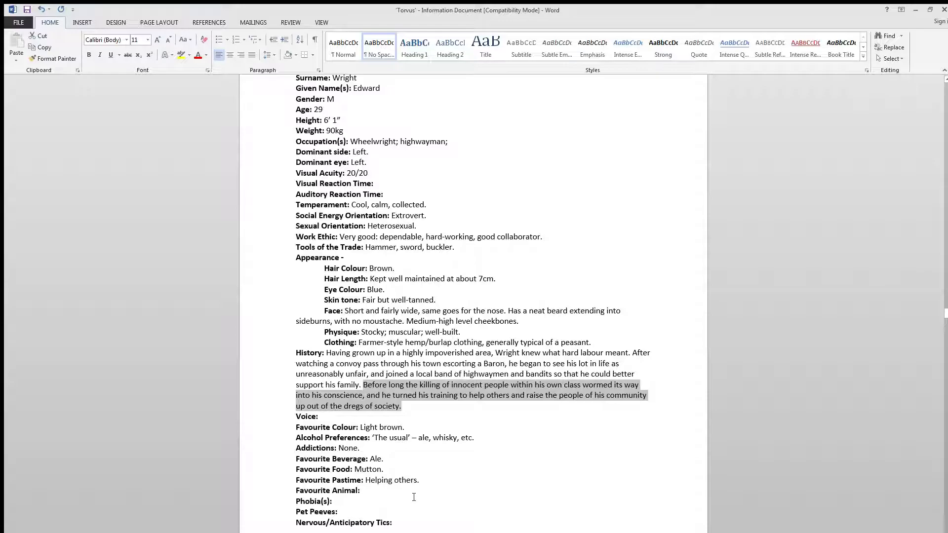
left_click(441, 402)
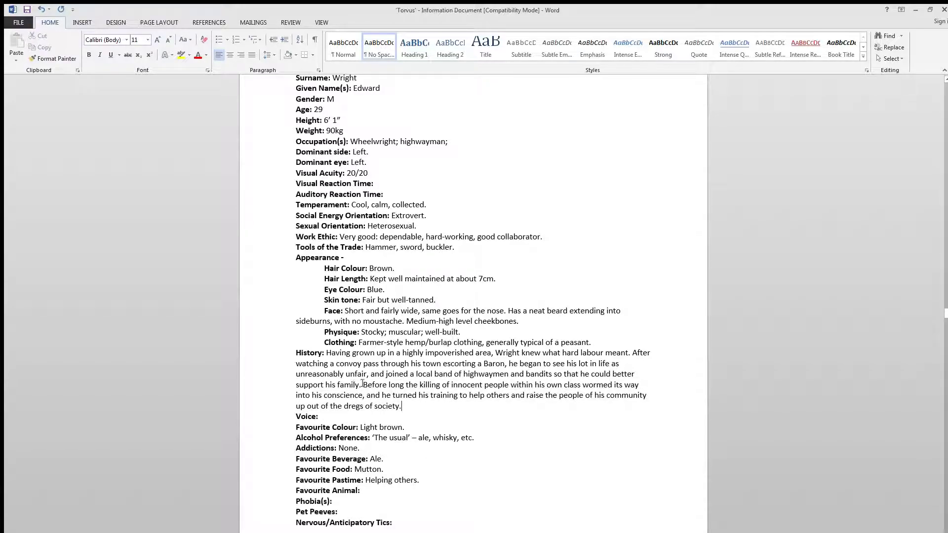
left_click_drag(387, 374, 508, 375)
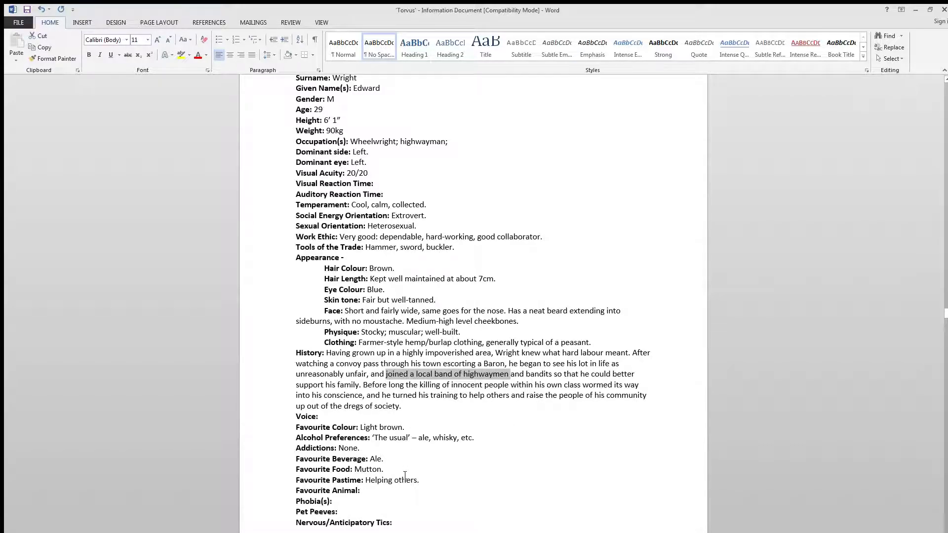
- Fill in the Favourite Animal as "Domestic dog." in non-bold text
left_click(377, 491)
key("ctrl+b")
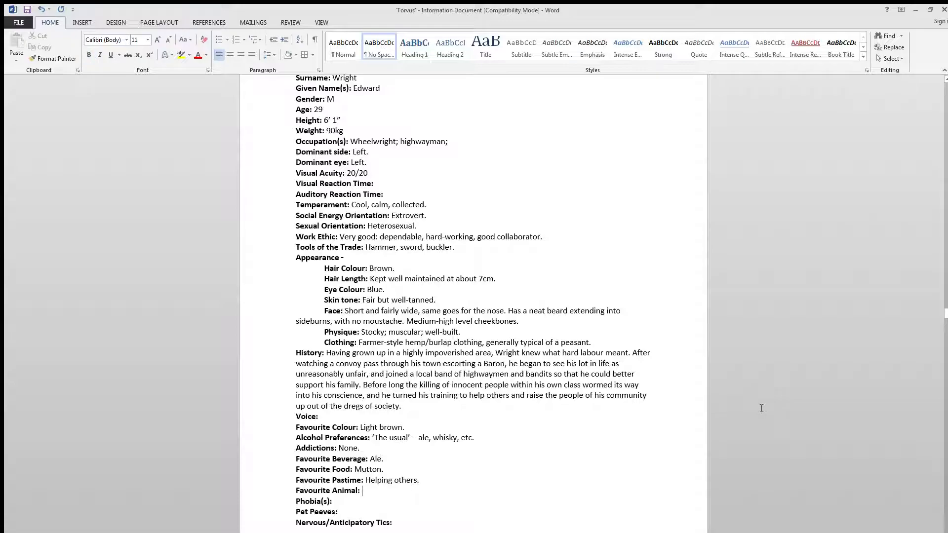
type("Domesticx")
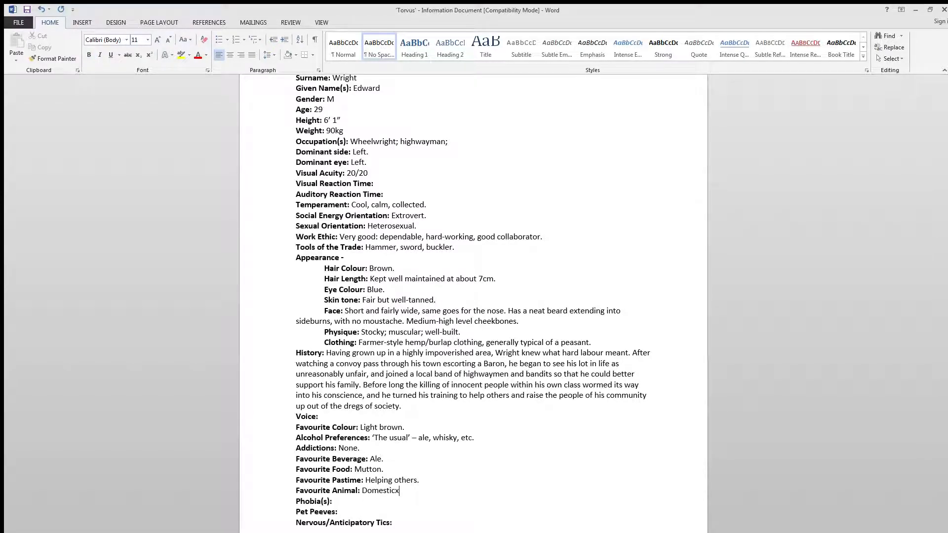
key("BackSpace")
type("dog.")
- Leave Phobia(s) and Pet Peeves blank and fill in Nervous/Anticipatory Tics as "Sweats profusely and becomes slightly jumpy." in non-bold text
left_click(385, 499)
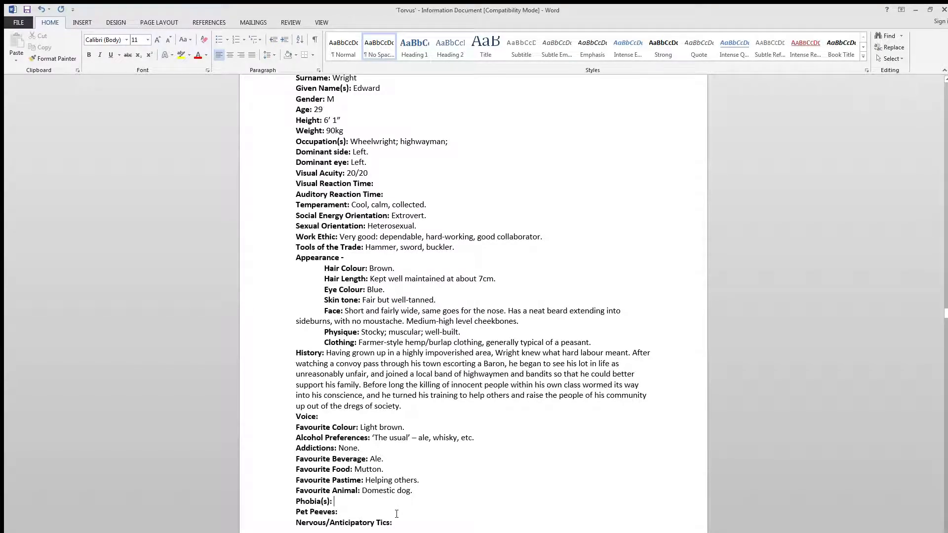
left_click(396, 515)
left_click(404, 521)
type("Sweats")
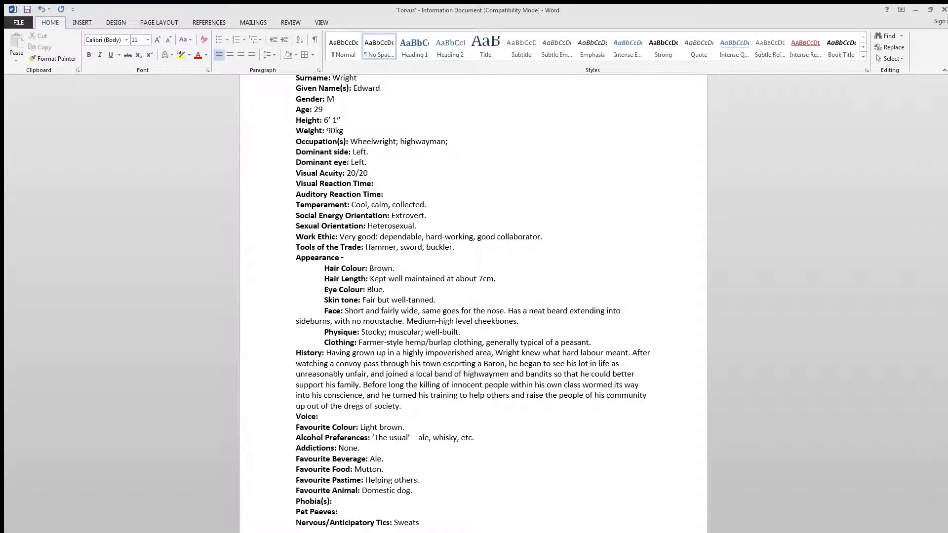
type(" profusely and becomes slightly jumpy.")
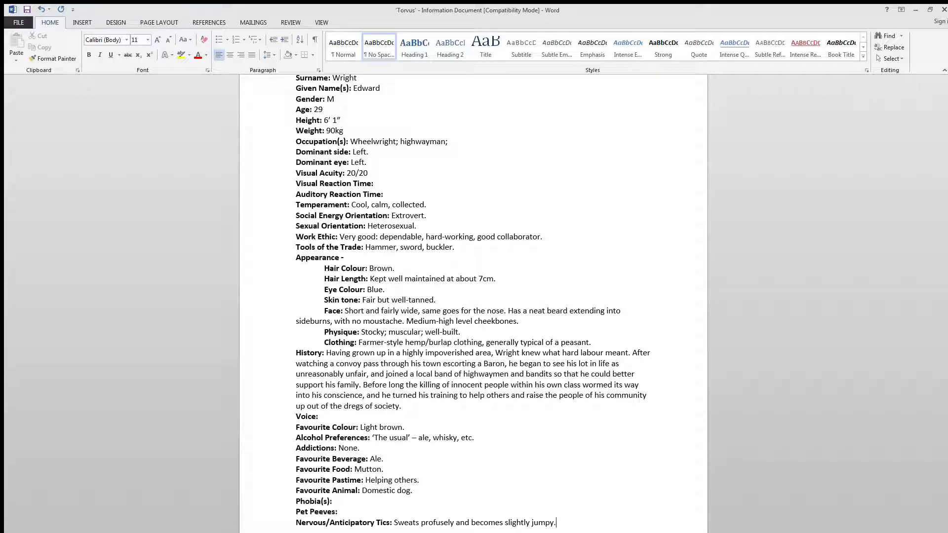
- Add the bold label "[Community Name] Sword of Gratitude:" at the start of the page after the Noteworthy Possessions heading
scroll(387, 390, "down", 3)
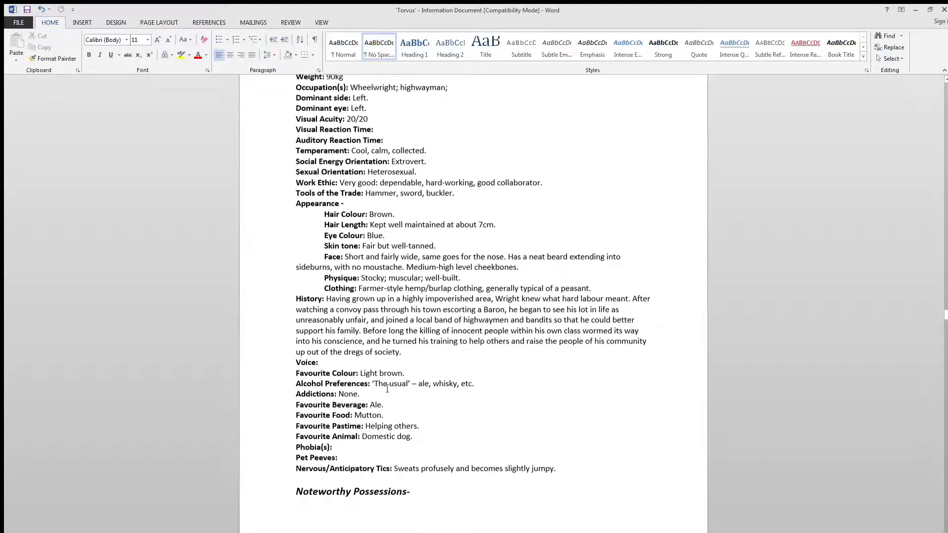
scroll(390, 420, "down", 6)
left_click(297, 468)
key("ctrl+b")
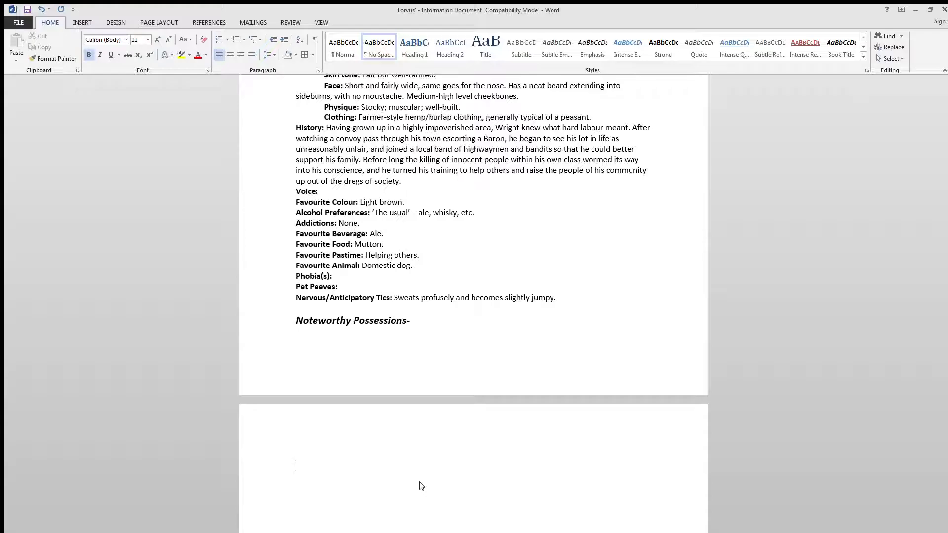
type("[Communi")
key("BackSpace")
type("ot")
key("BackSpace")
key("BackSpace")
type("ity Name] Sword")
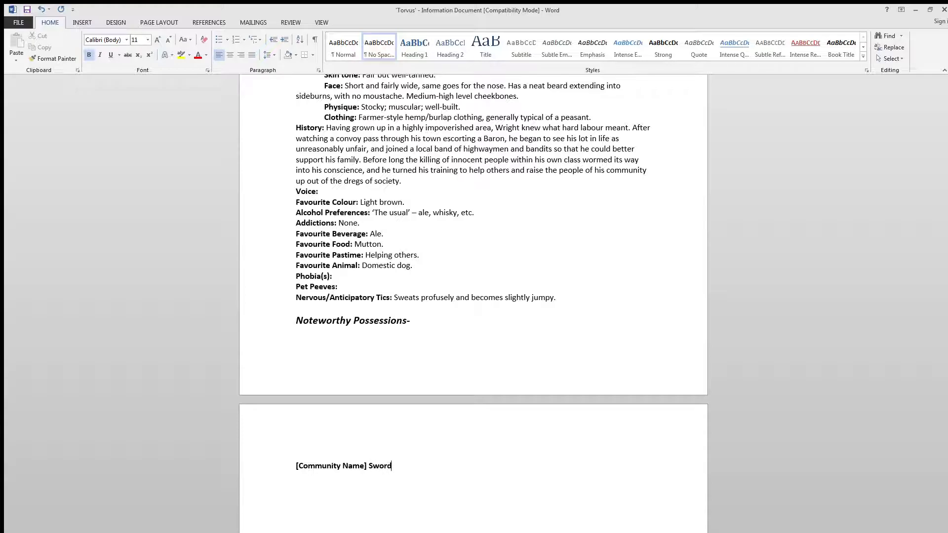
type(" of Gratitude:")
- Describe the sword in non-bold text as given to the character by his community for his services, and save the document
key("ctrl+b")
type("Given to Wright by his ")
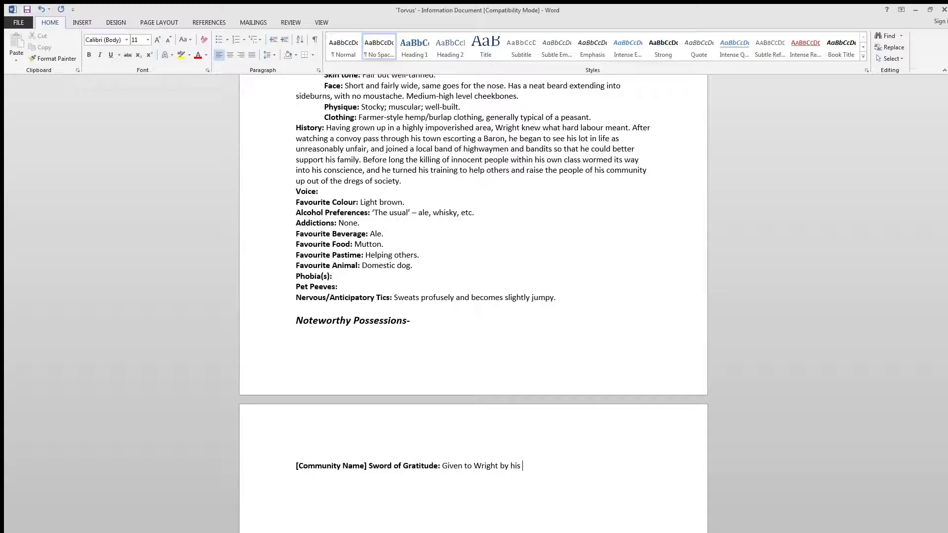
type("community for his services in")
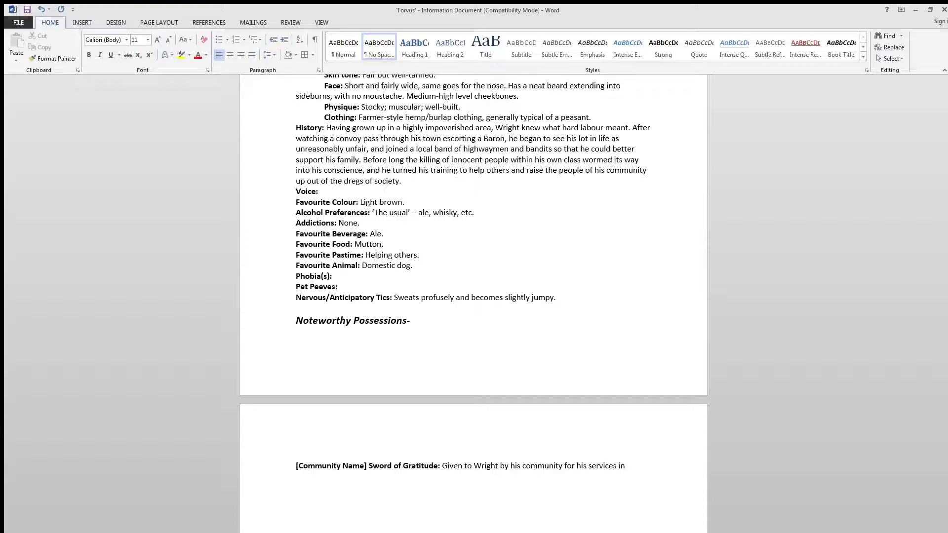
key("BackSpace")
key("BackSpace")
key("BackSpace")
type(".")
key("ctrl+s")
- Review the sword entry and check the case file for fields that are still blank
left_click_drag(295, 466, 442, 466)
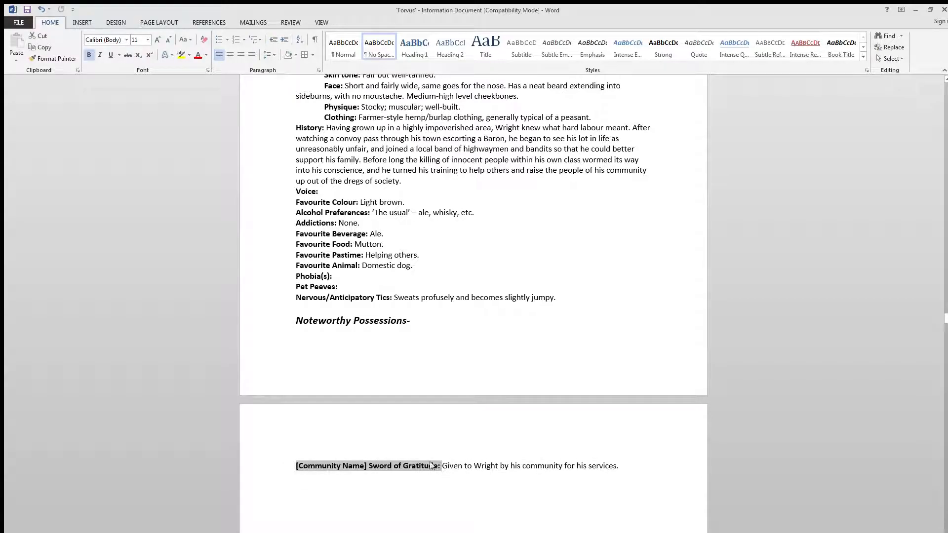
left_click(408, 466)
left_click(503, 466)
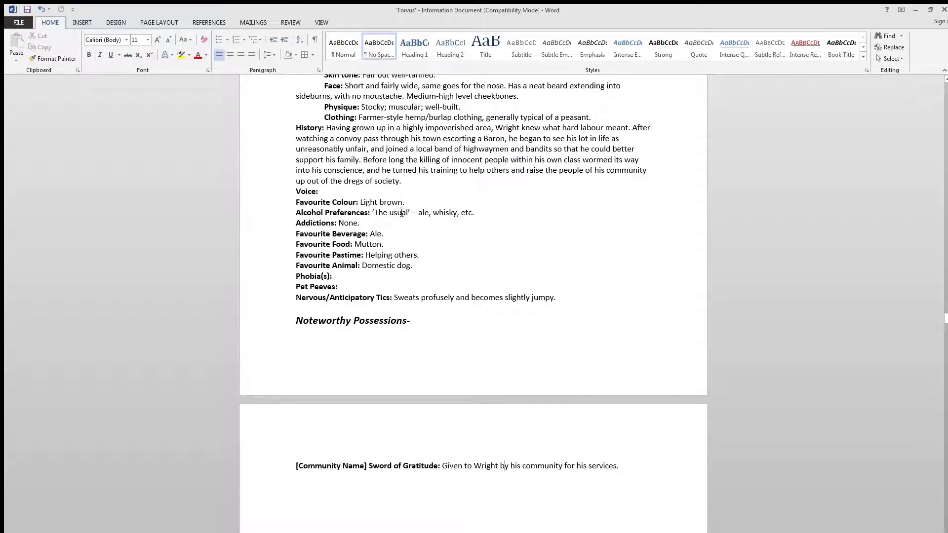
left_click(463, 160)
left_click(582, 468)
scroll(409, 165, "up", 10)
scroll(407, 194, "down", 3)
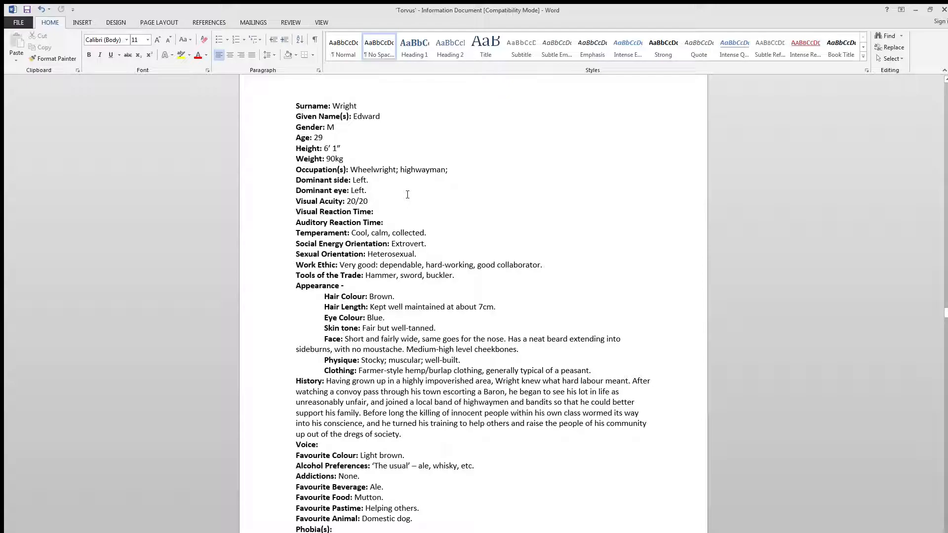
left_click(390, 210)
scroll(525, 281, "down", 2)
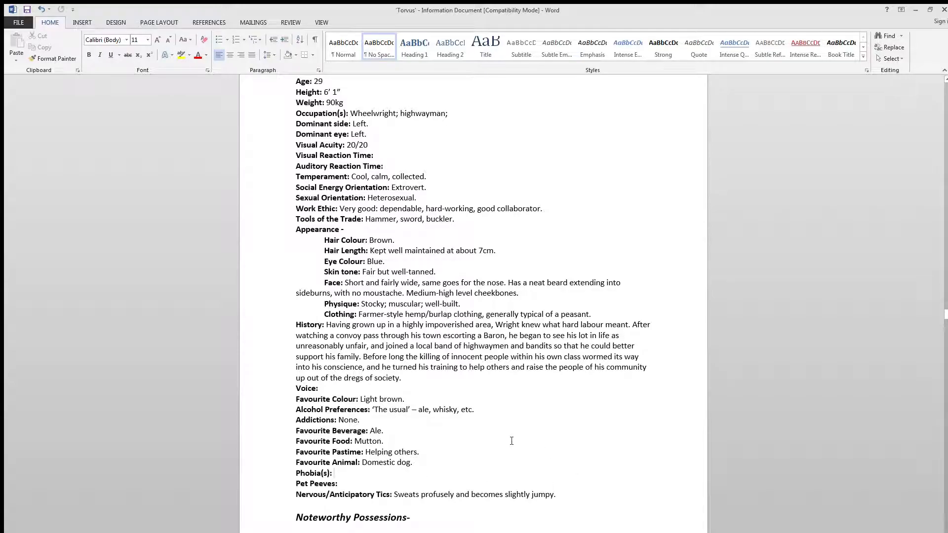
scroll(510, 437, "up", 5)
scroll(509, 438, "down", 1)
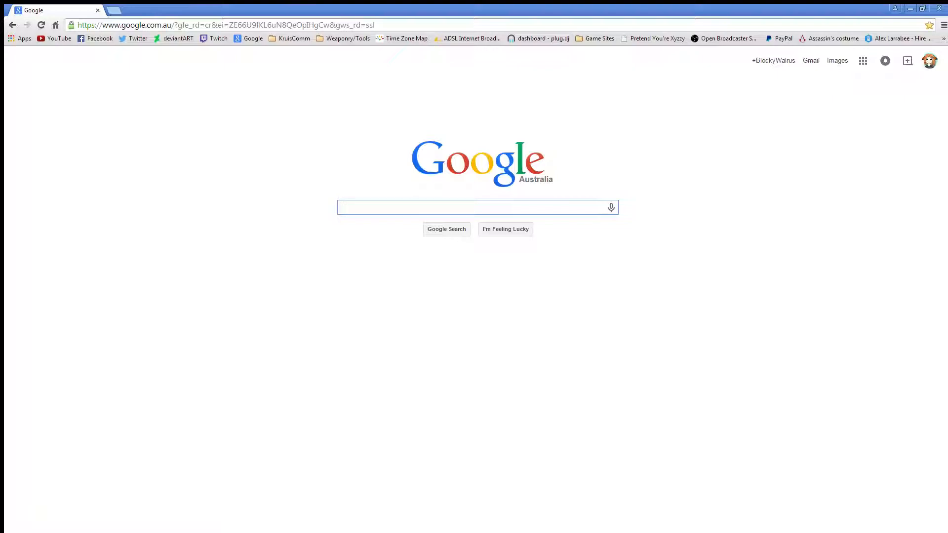
- Switch to the browser and search Google for "average reaction time of a human"
type("a")
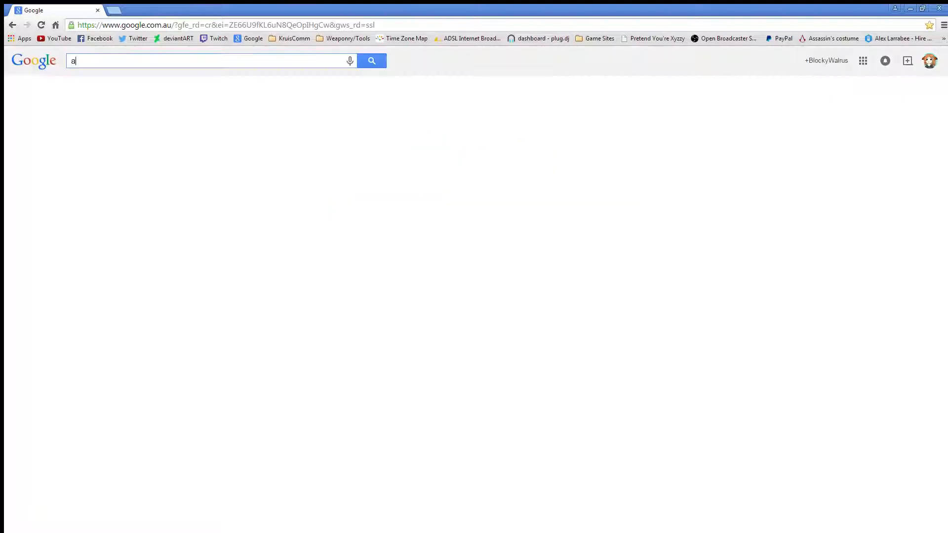
type("verage reaction time")
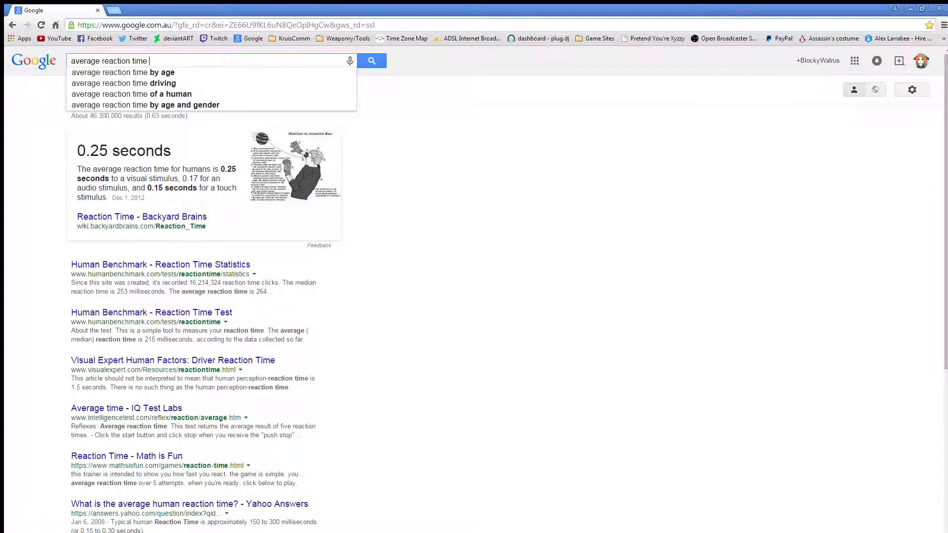
left_click(197, 93)
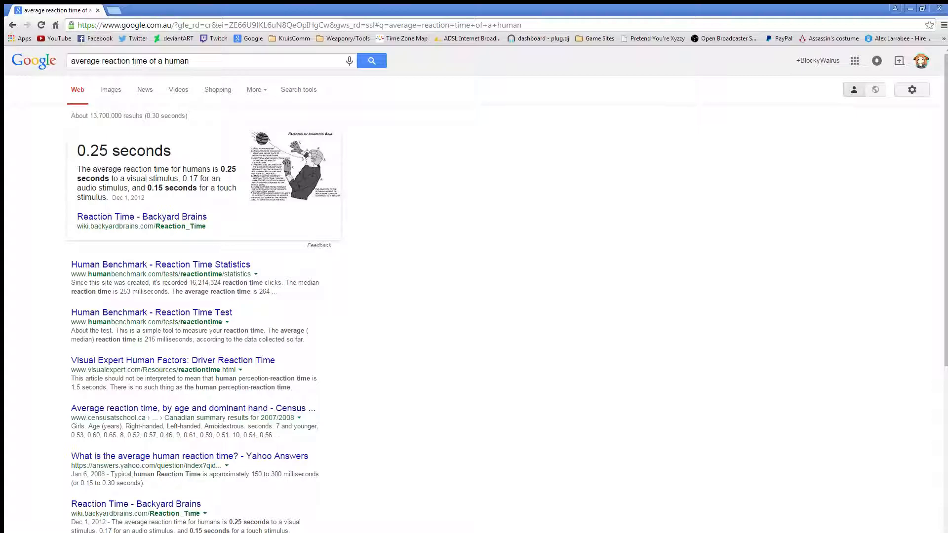
- Return to the Word case file and fill in the Visual Reaction Time as "172 milliseconds", rechecking the search results for reference
key("alt+Tab")
left_click(393, 271)
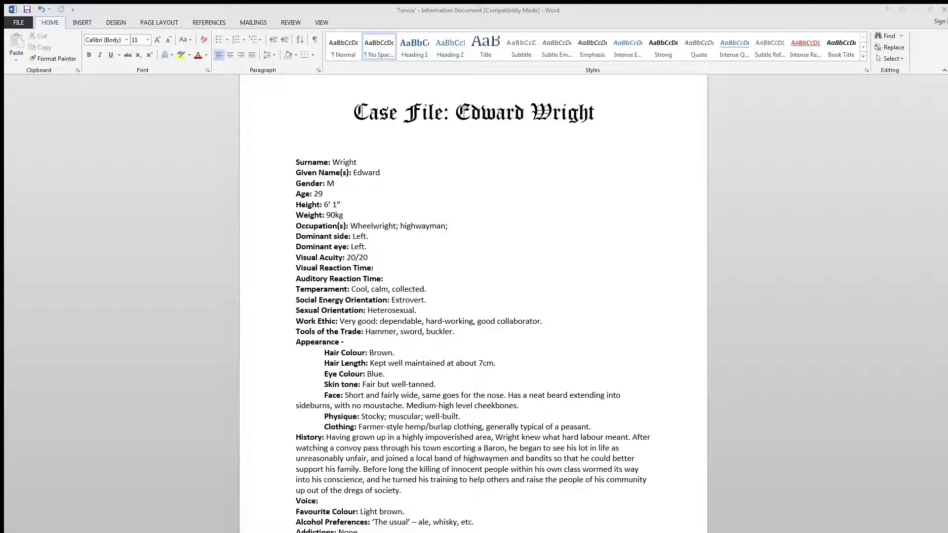
key("alt+Tab")
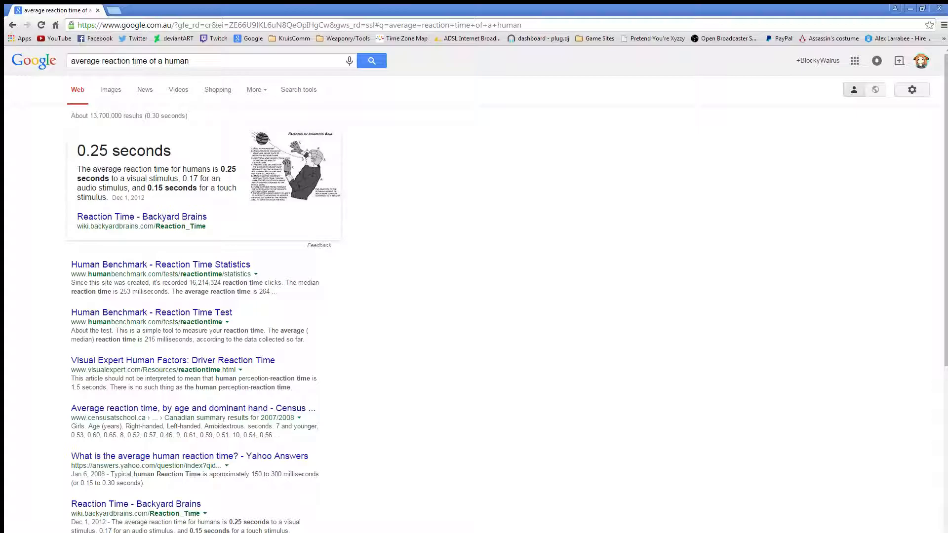
key("alt+Tab")
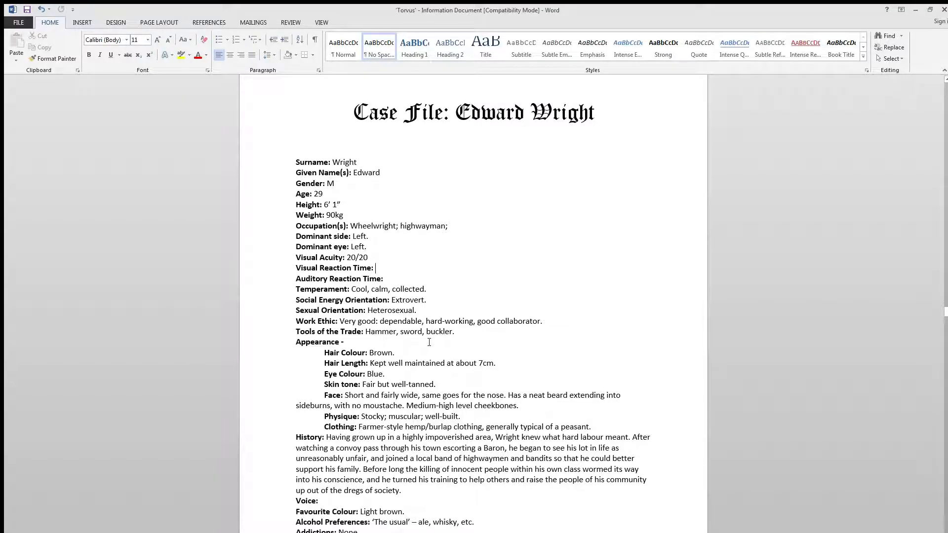
type("0.")
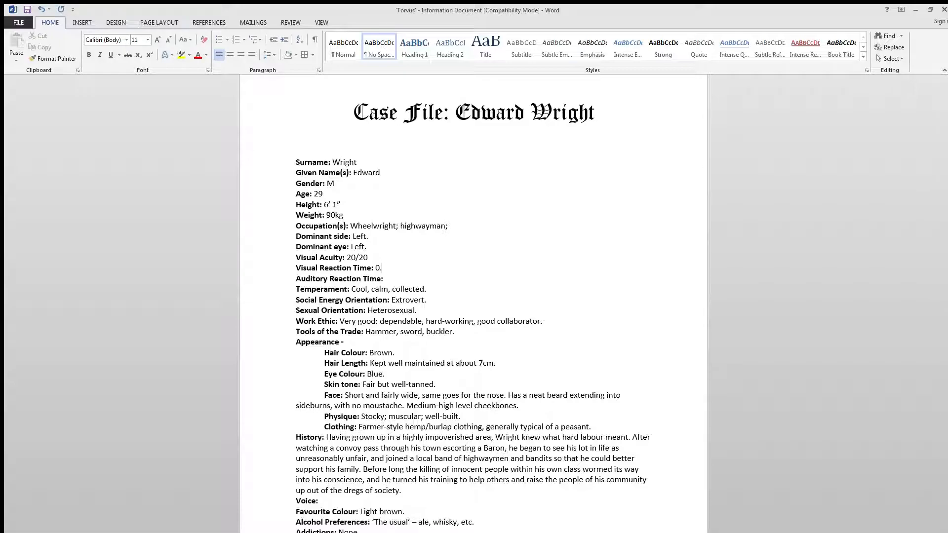
key("BackSpace")
type("1")
type("72")
key("BackSpace")
key("BackSpace")
type("millisecnd")
key("BackSpace")
key("BackSpace")
type("onds")
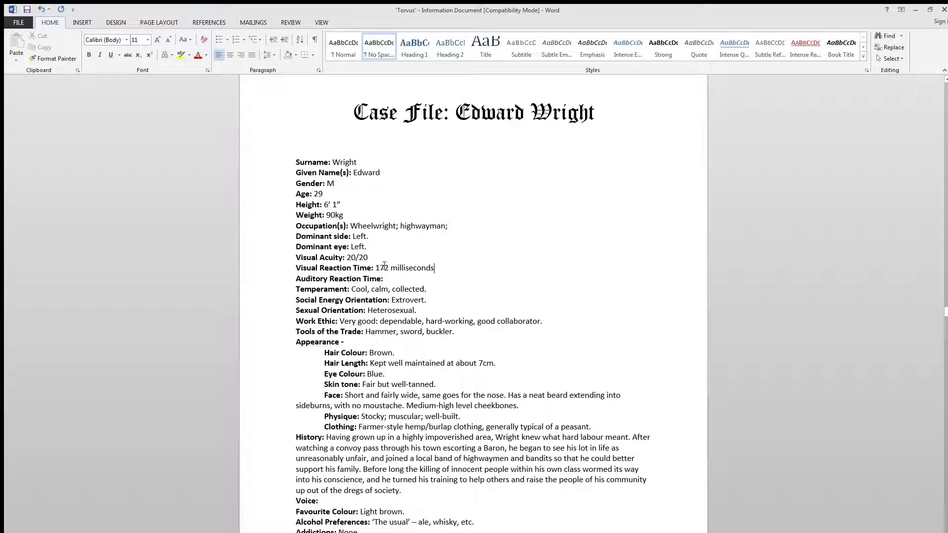
- Check the average audio reaction time in the browser results and fill in the Auditory Reaction Time as "158 milliseconds" in Word
left_click_drag(375, 268, 388, 267)
key("Down")
key("alt+Tab")
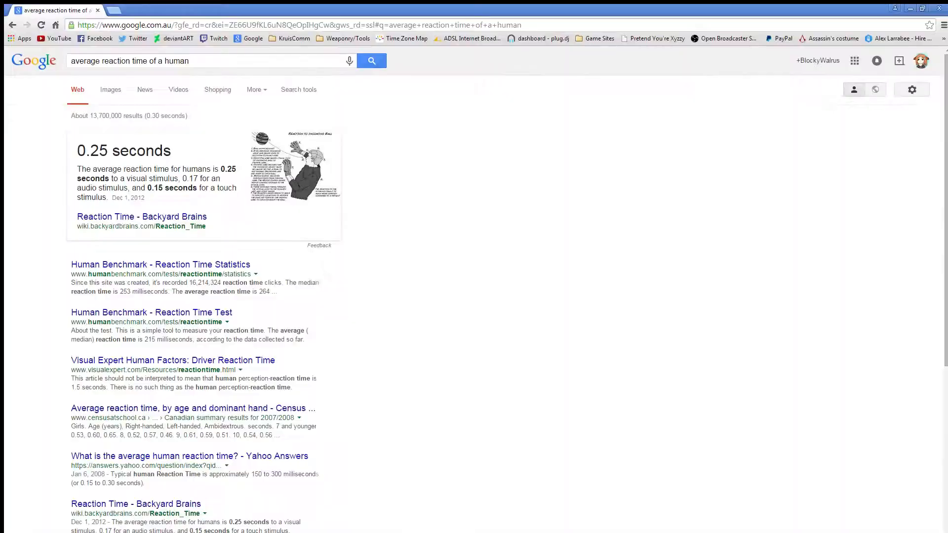
left_click_drag(151, 188, 200, 178)
left_click(200, 179)
key("alt+Tab")
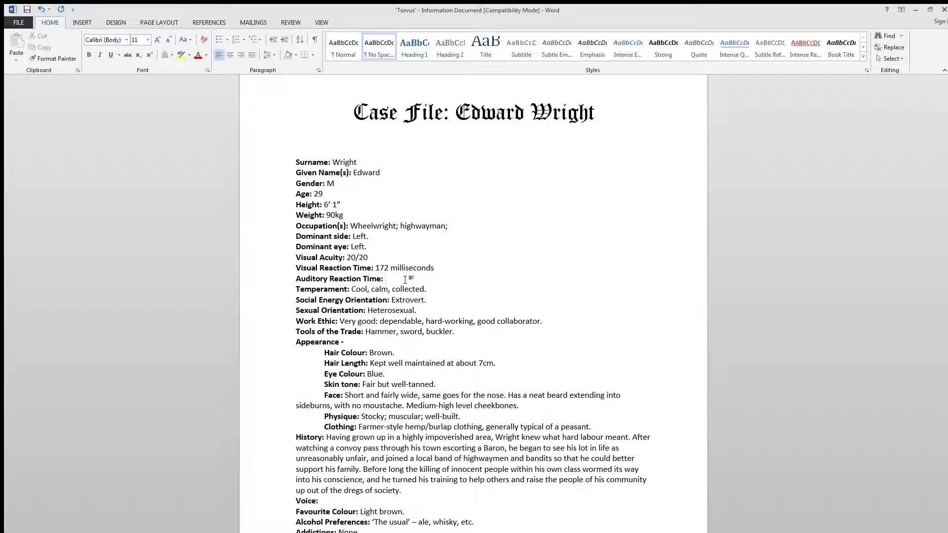
type("158 milliseconds")
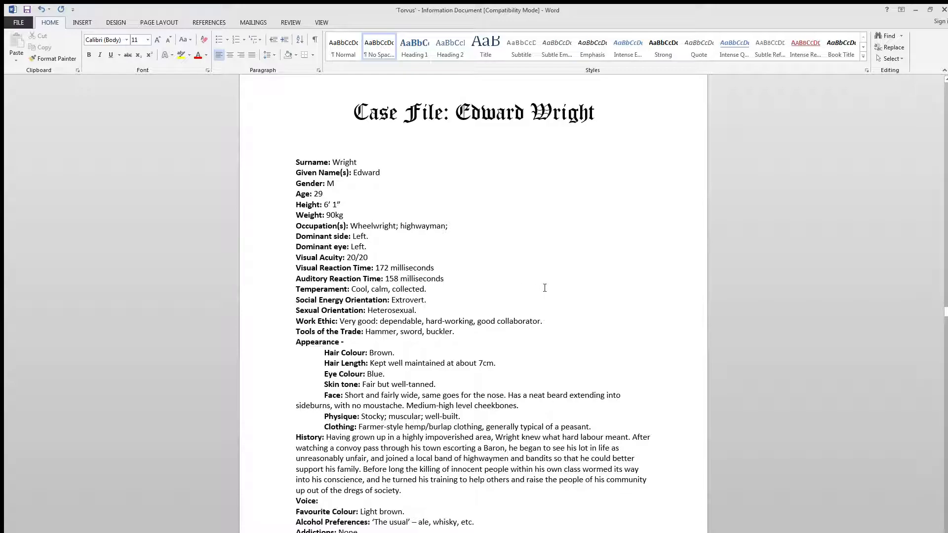
- Review the blank Pet Peeves field and highlight the character's details from Surname through History
scroll(471, 301, "down", 4)
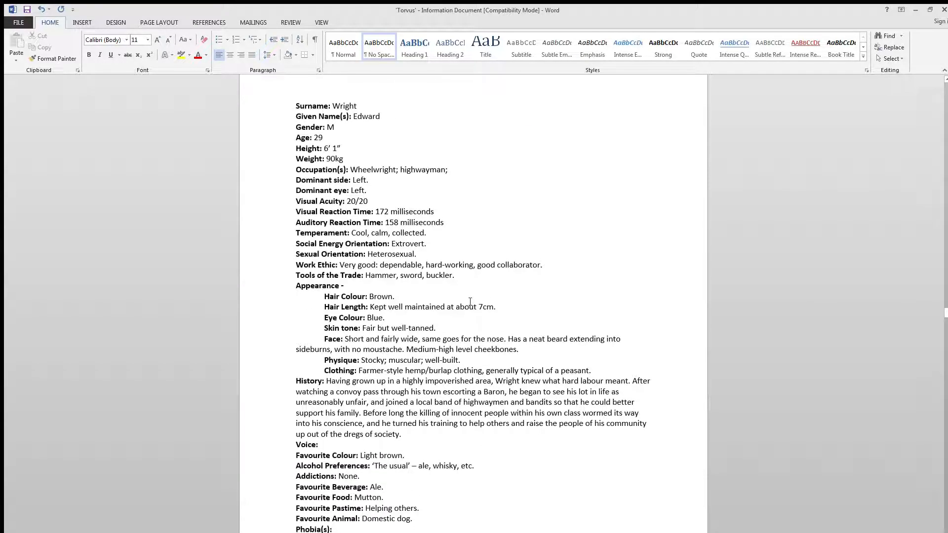
left_click(339, 483)
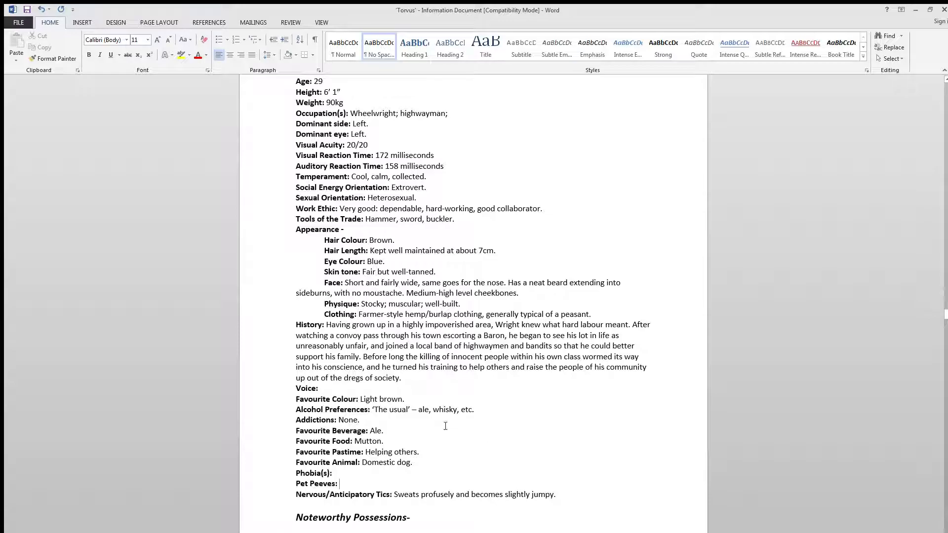
left_click_drag(420, 382, 298, 324)
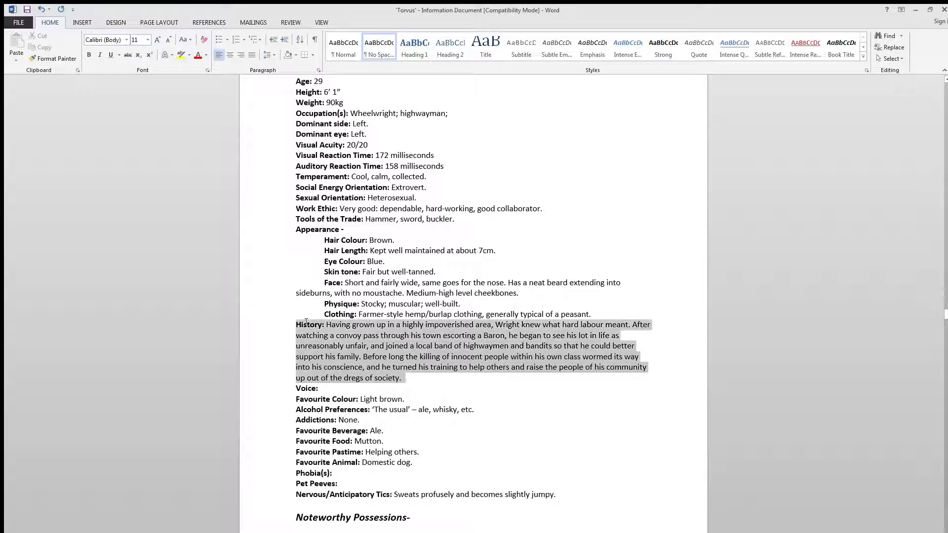
left_click(503, 360)
scroll(571, 401, "up", 3)
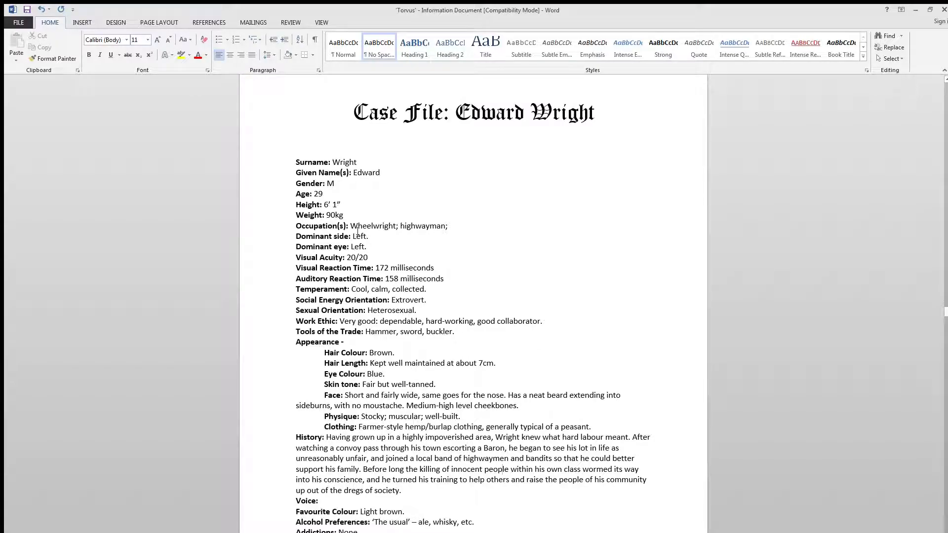
left_click(281, 163)
left_click_drag(281, 163, 281, 489)
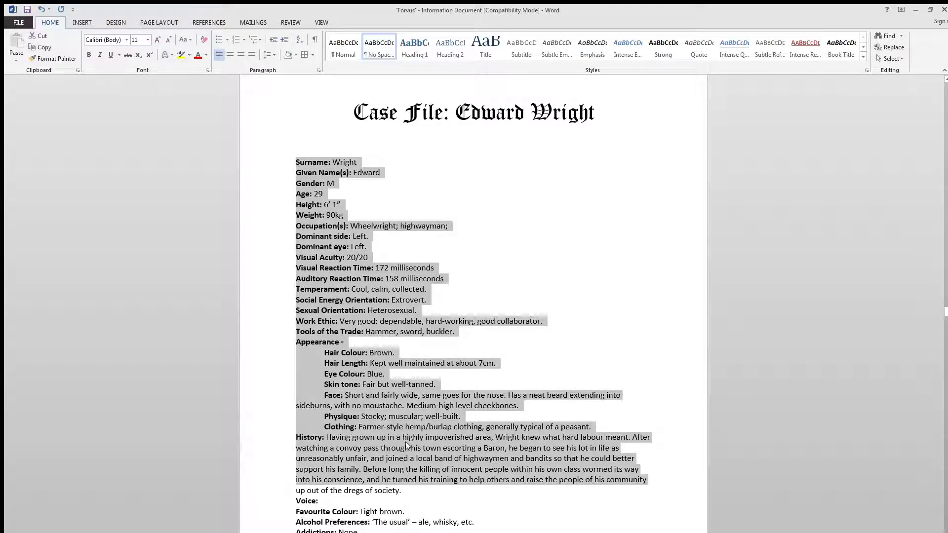
- Clear the text selection and expand the Gender entry in the case file from "M" to "Male"
left_click(405, 444)
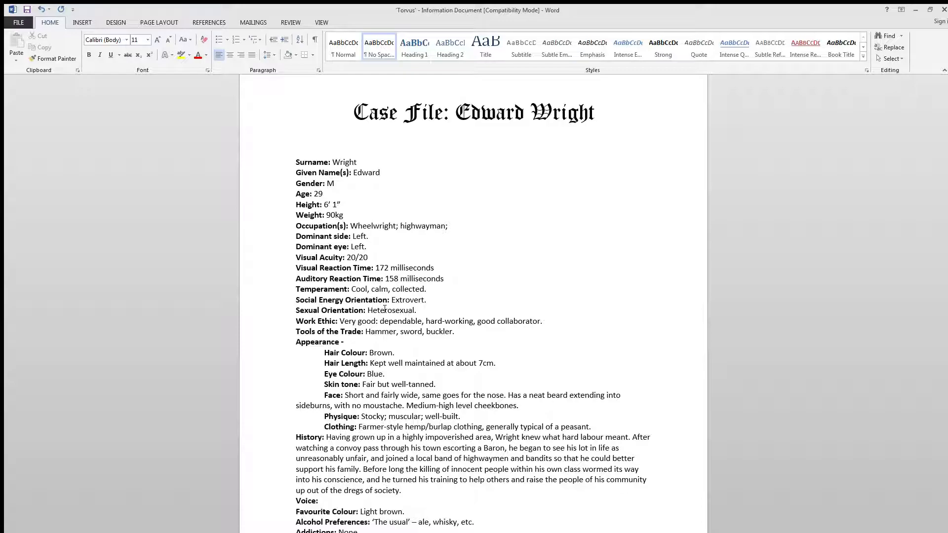
scroll(385, 309, "down", 2)
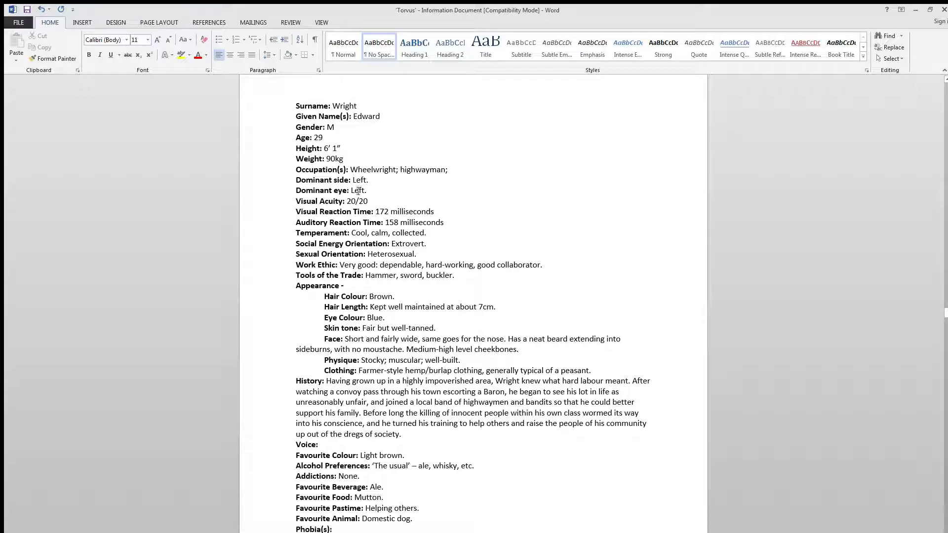
left_click(340, 127)
type("ale")
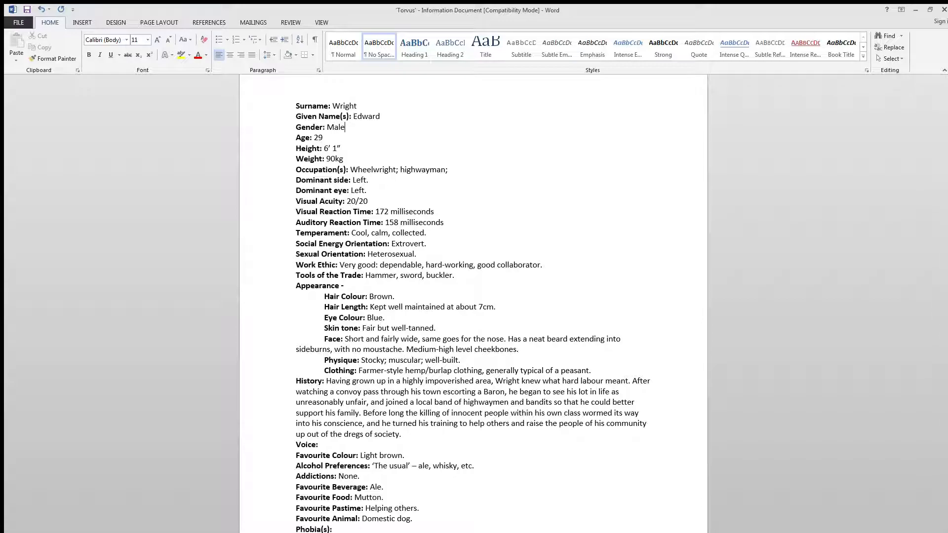
left_click(391, 322)
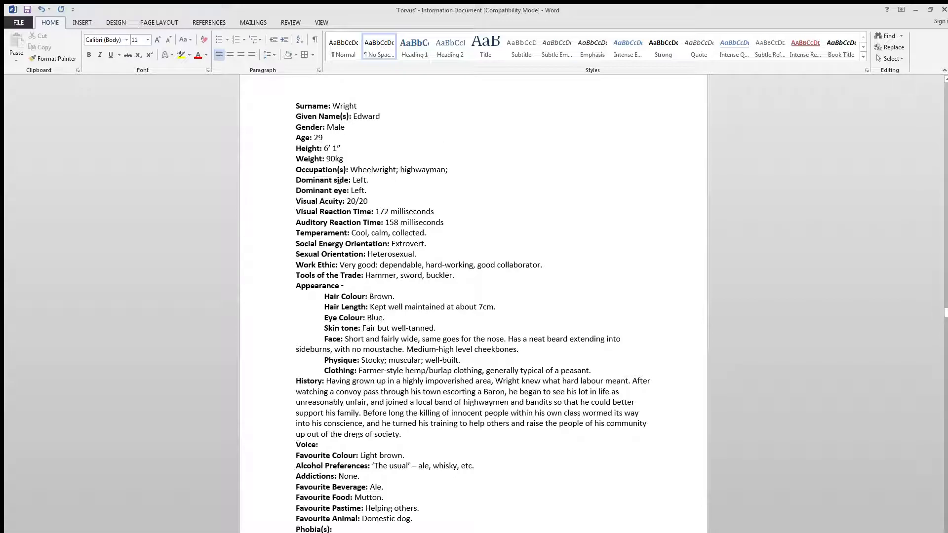
- Examine the Gender entry near the start of the case file, highlighting its line for reference and clearing the selection
left_click(278, 127)
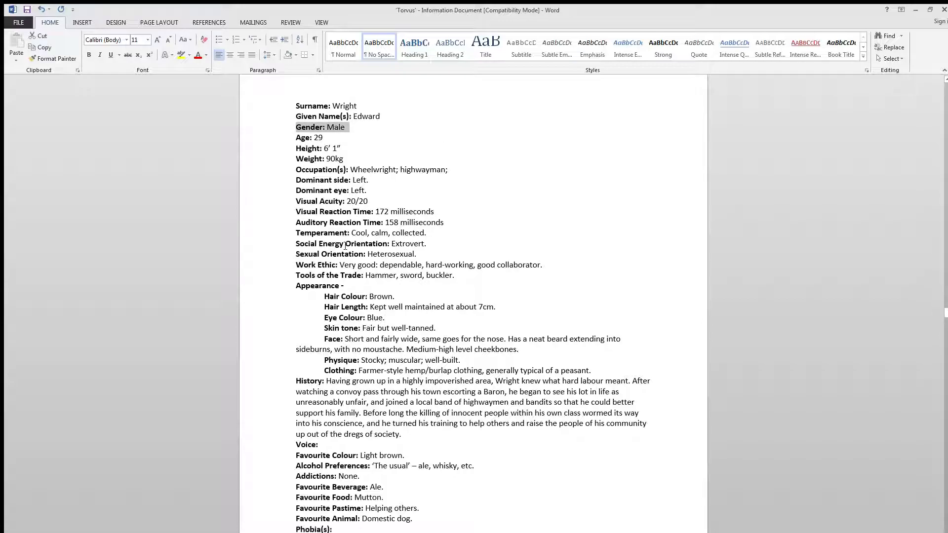
scroll(344, 246, "up", 1)
left_click(361, 250)
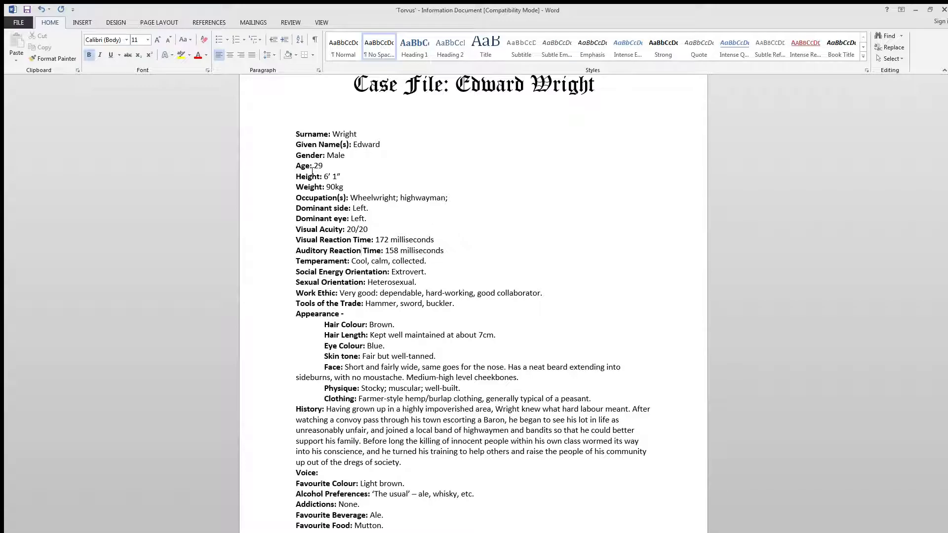
left_click(276, 157)
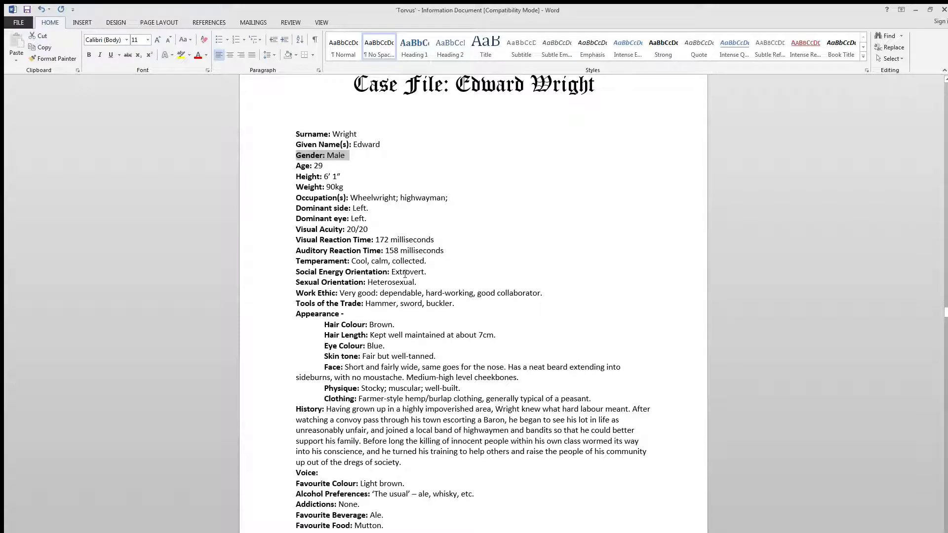
left_click(380, 293)
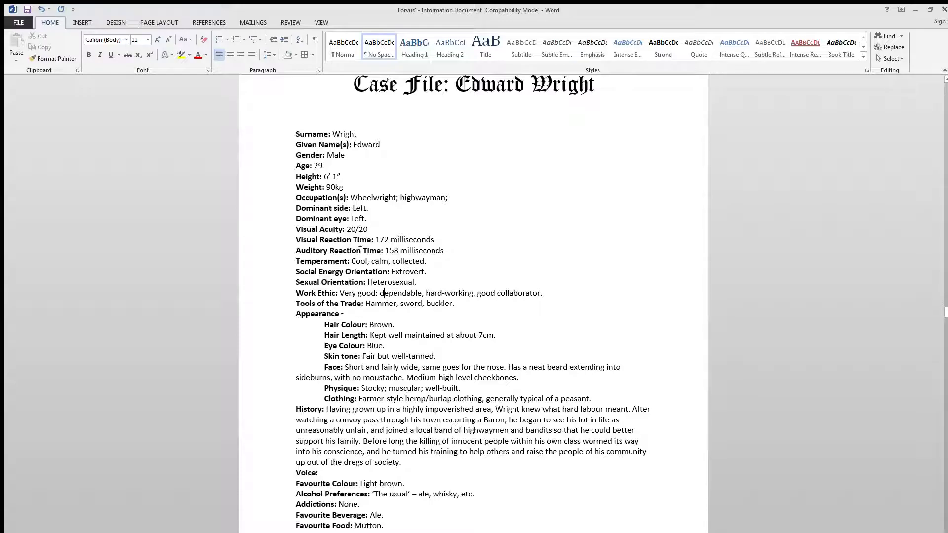
left_click(268, 157)
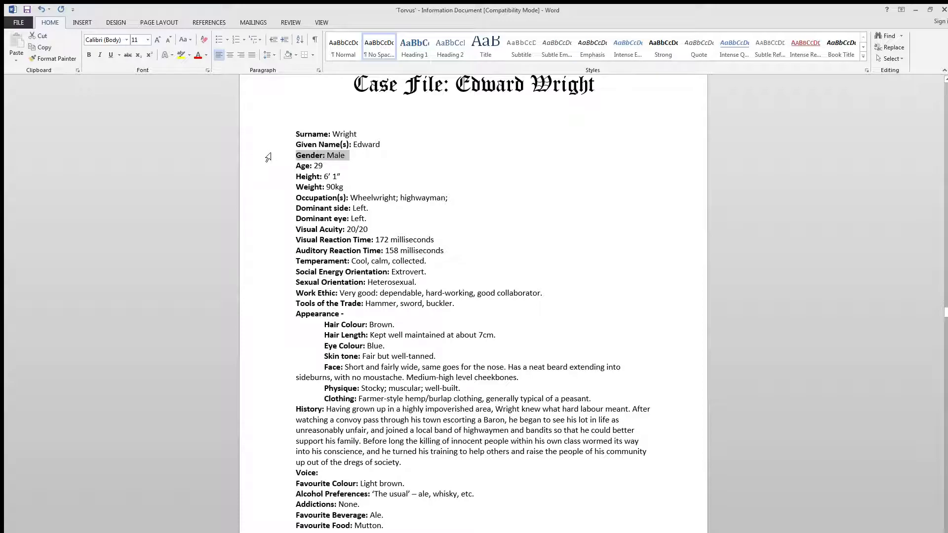
left_click(334, 156)
double_click(326, 157)
left_click(440, 410)
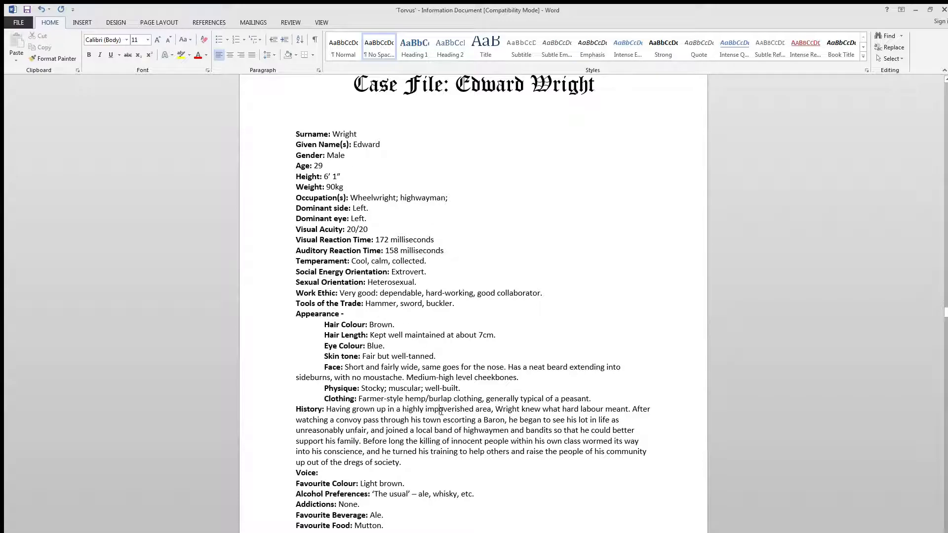